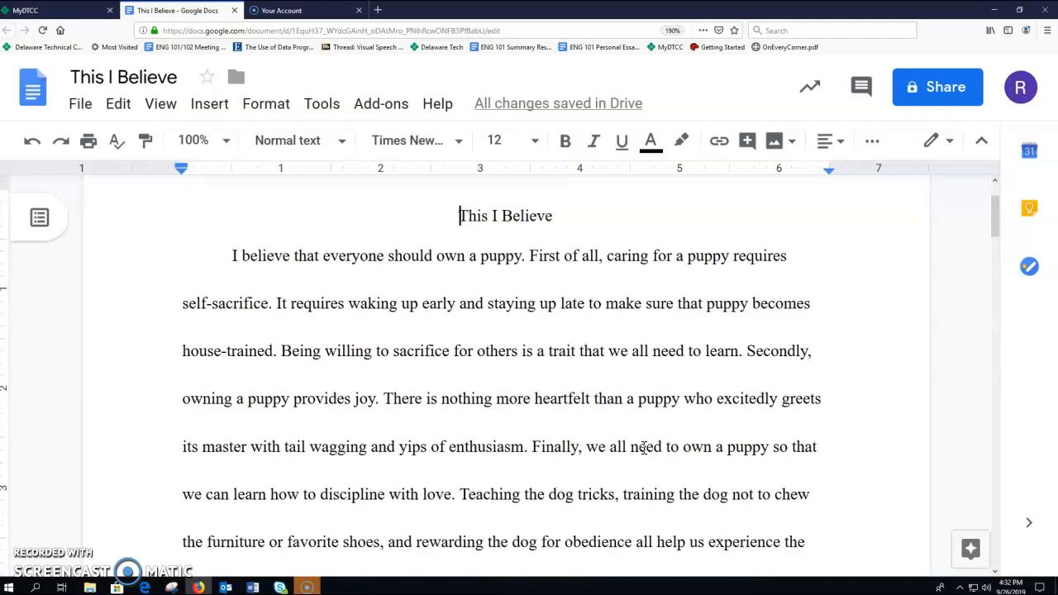
Add a header to the essay's first page and enter THIS I BELIEVE in it
{"action": "scroll", "coordinate": [645, 448], "scroll_direction": "up", "scroll_amount": 2}
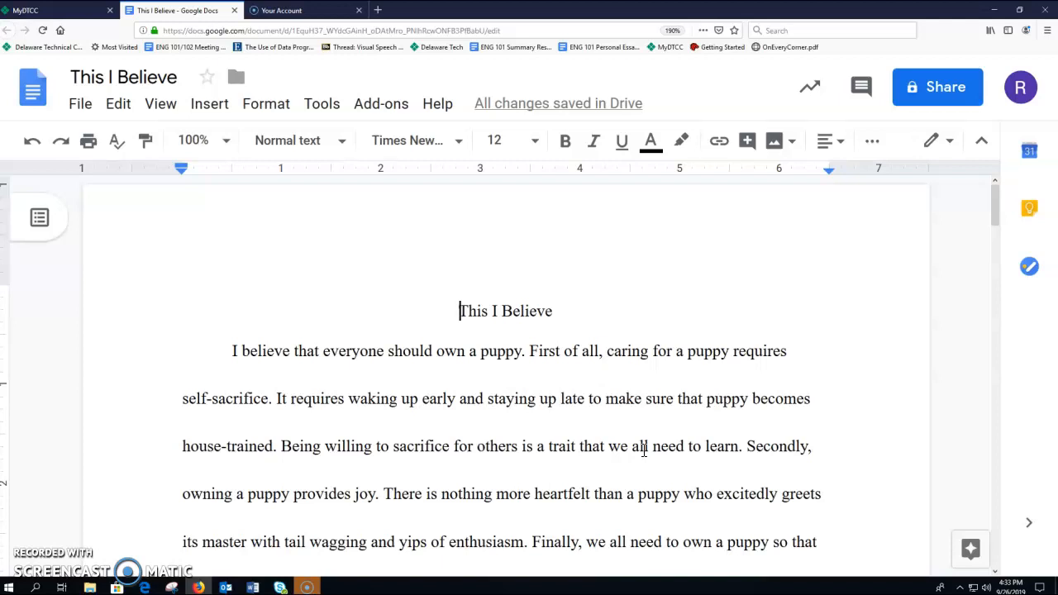
{"action": "left_click", "coordinate": [209, 106]}
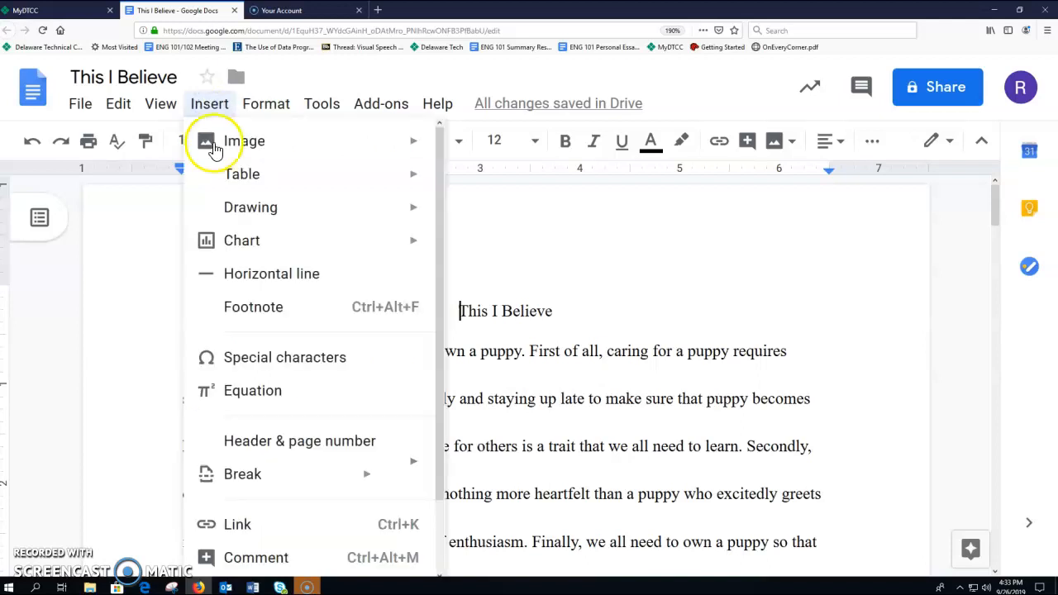
{"action": "mouse_move", "coordinate": [308, 447]}
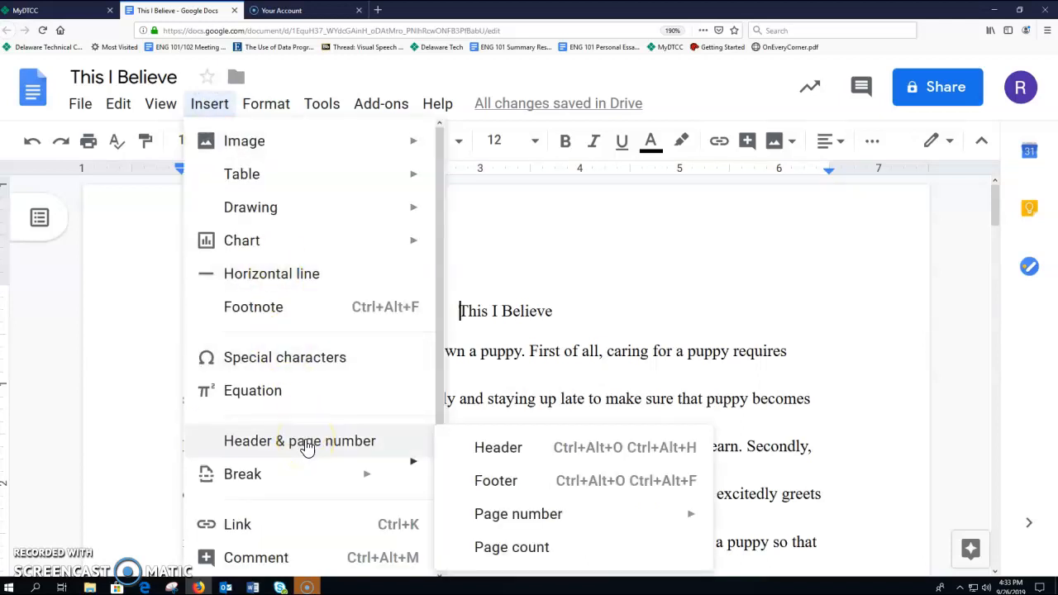
{"action": "left_click", "coordinate": [517, 448]}
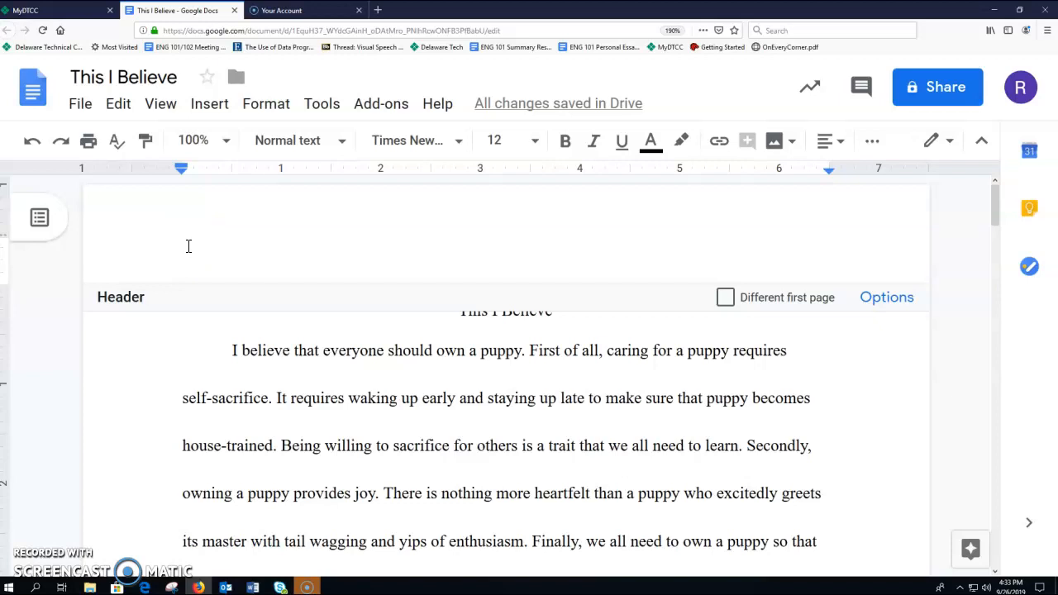
{"action": "type", "text": "THIS IS BELIEVE"}
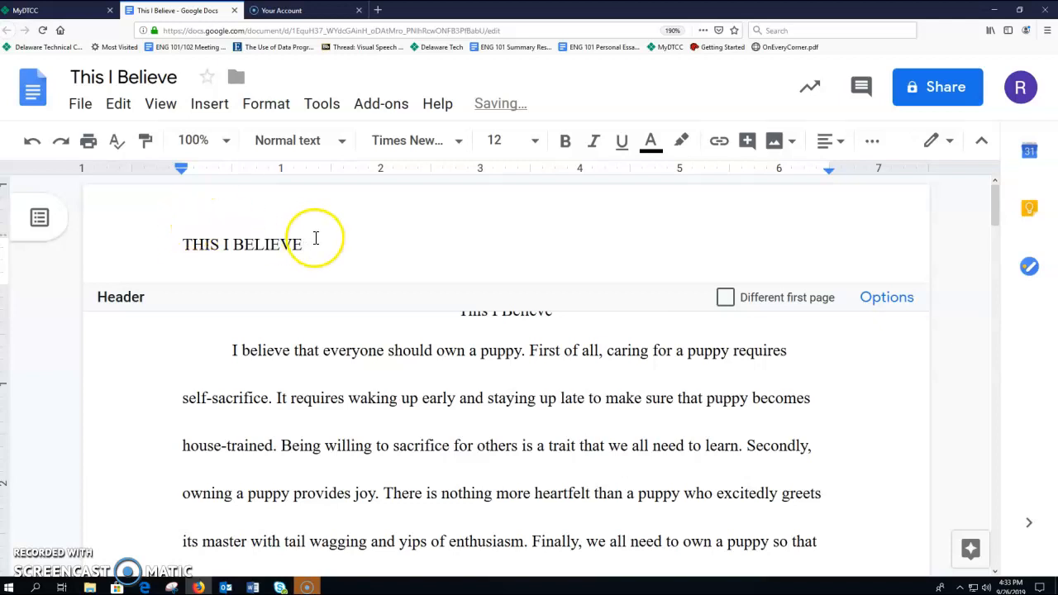
Format the header text THIS I BELIEVE in Times New Roman, size 12
{"action": "left_click", "coordinate": [311, 243]}
{"action": "left_click_drag", "start_coordinate": [310, 243], "coordinate": [177, 241]}
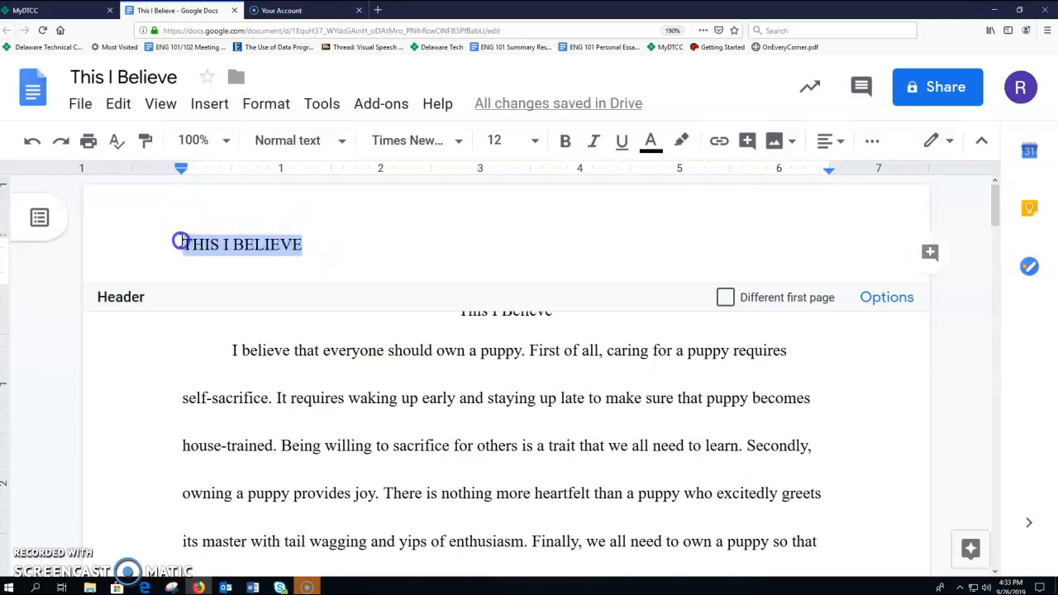
{"action": "left_click", "coordinate": [457, 140]}
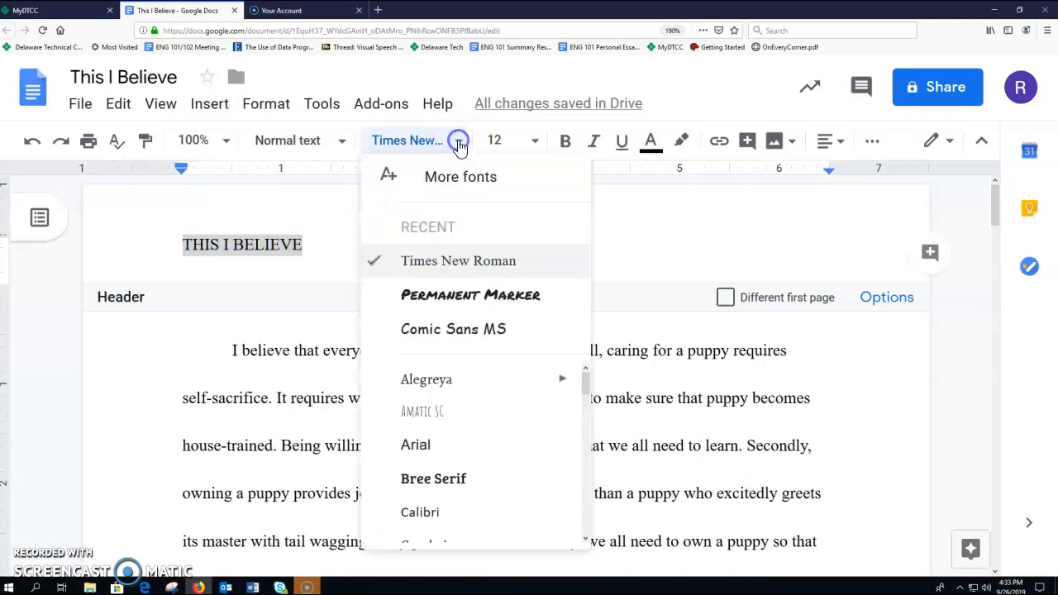
{"action": "left_click", "coordinate": [437, 266]}
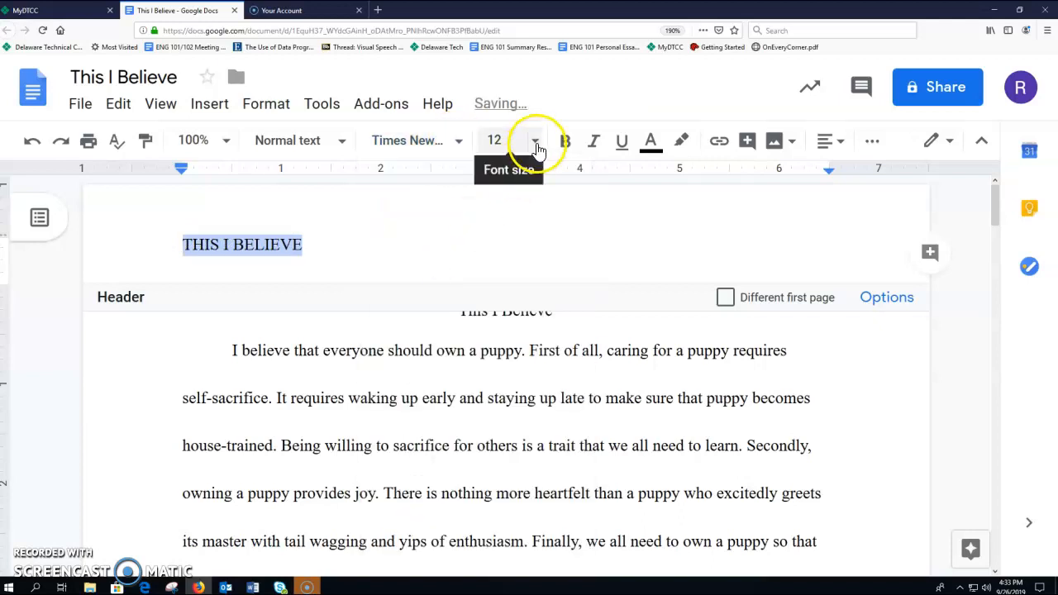
{"action": "left_click", "coordinate": [535, 141]}
{"action": "left_click", "coordinate": [500, 309]}
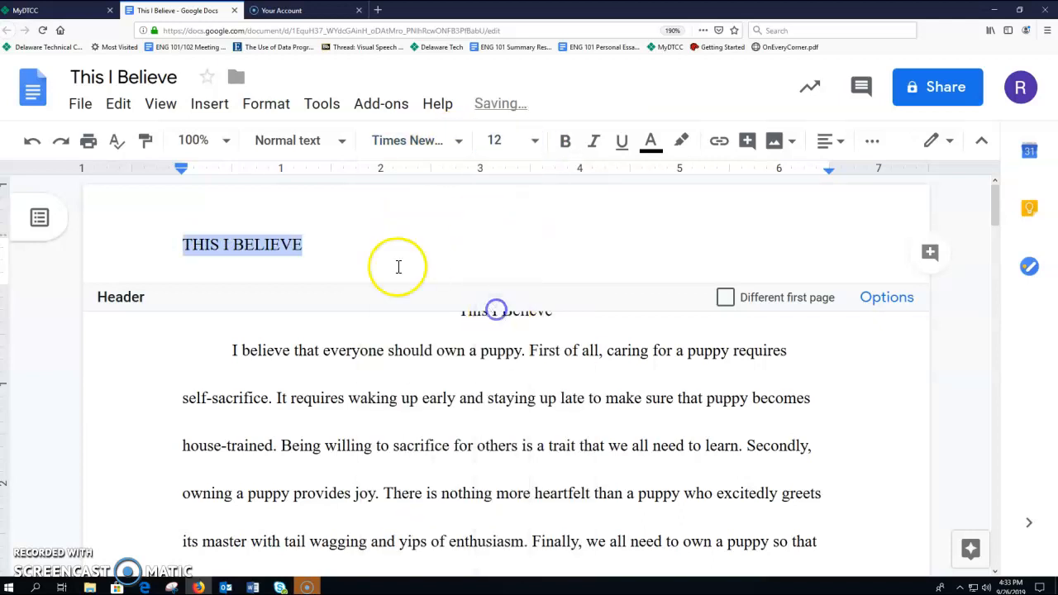
Insert an automatic page number at the right end of the header line, numbering every page from the first
{"action": "left_click", "coordinate": [310, 247]}
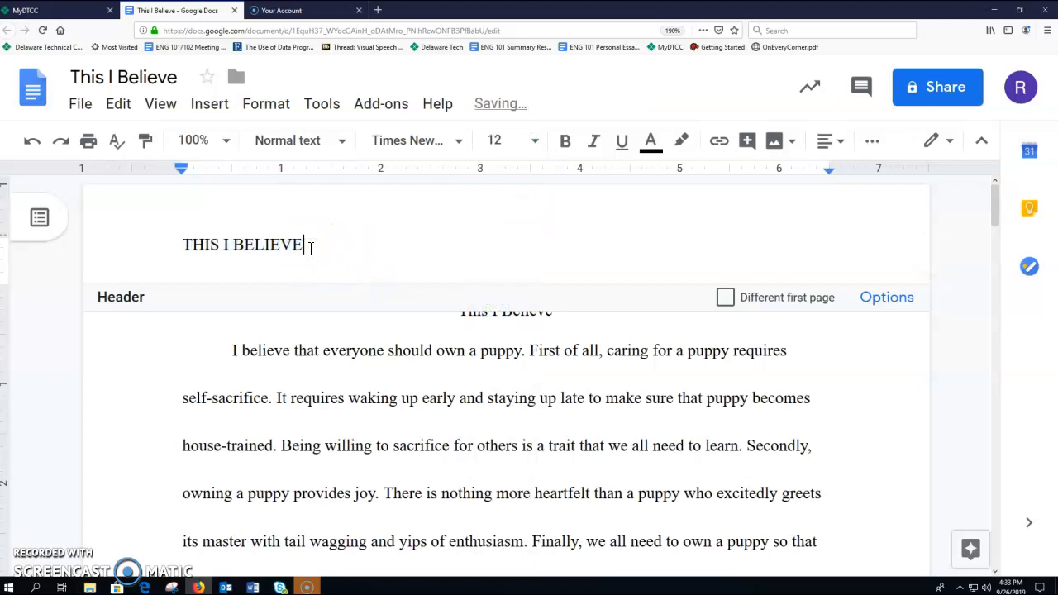
{"action": "left_click", "coordinate": [351, 240]}
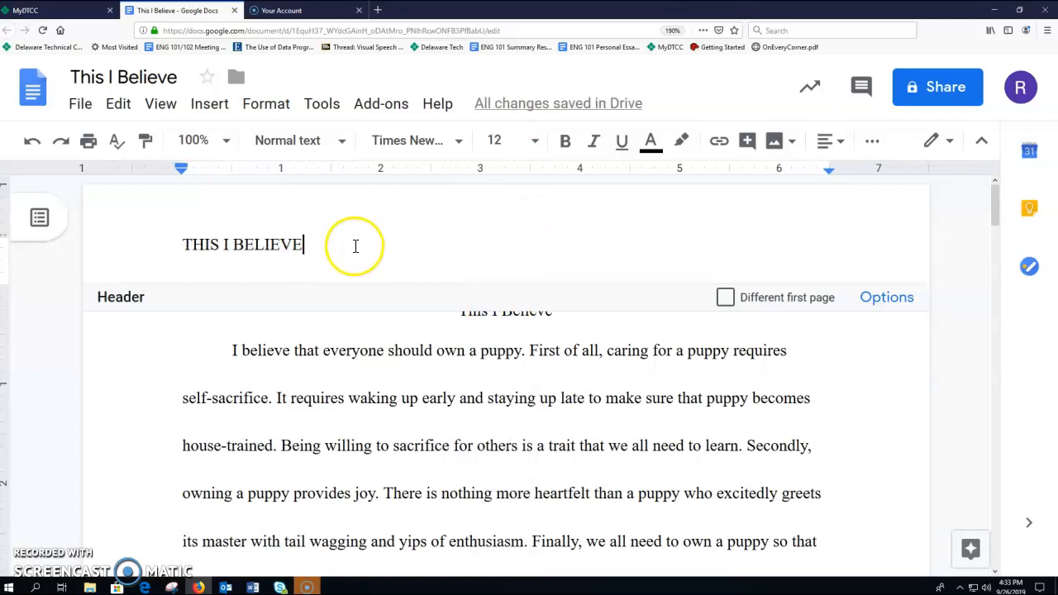
{"action": "key", "text": "Tab"}
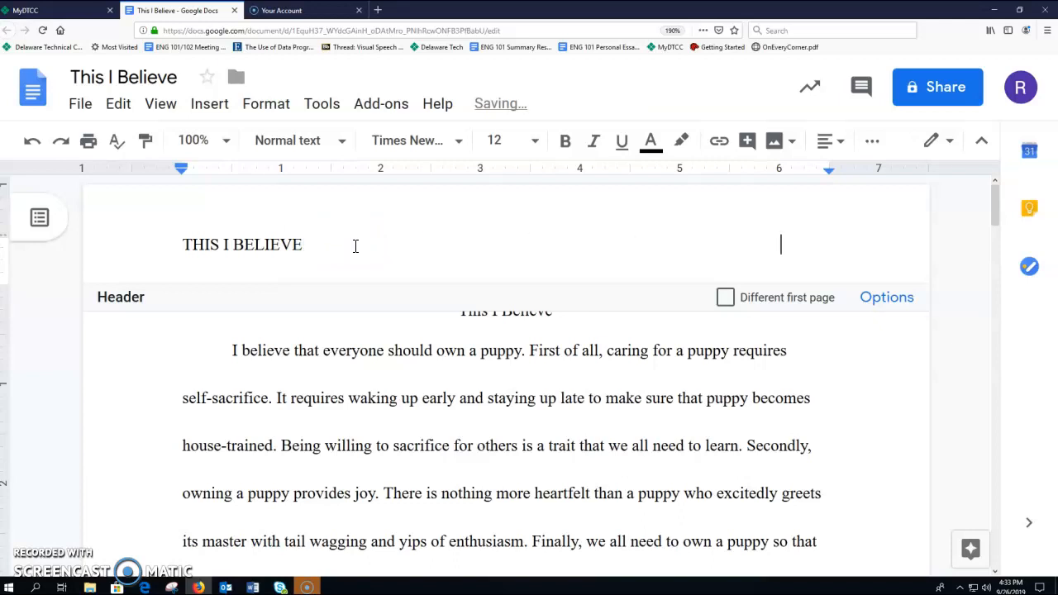
{"action": "left_click", "coordinate": [210, 114]}
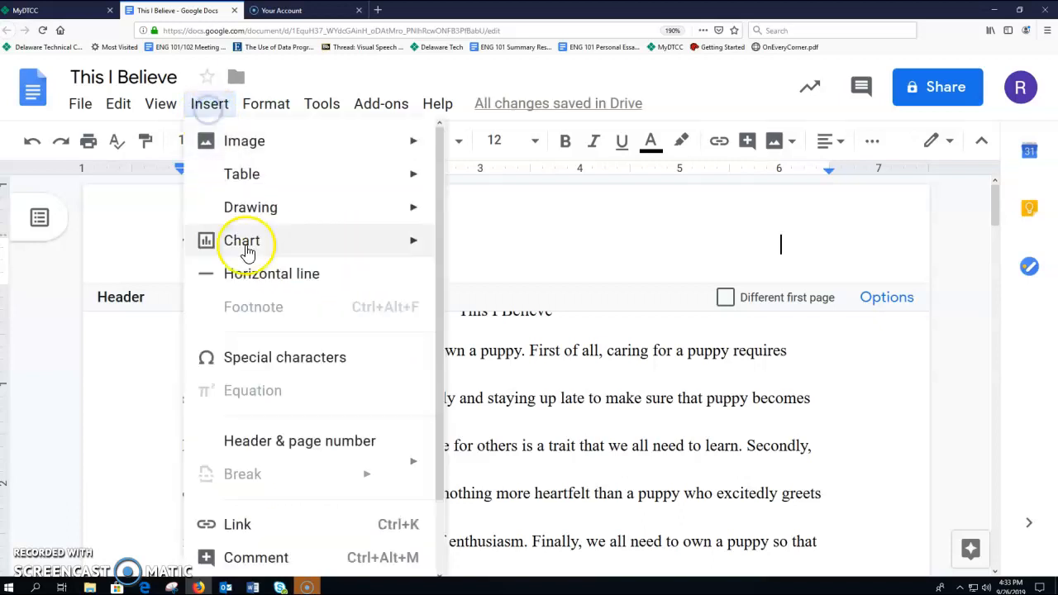
{"action": "mouse_move", "coordinate": [296, 440]}
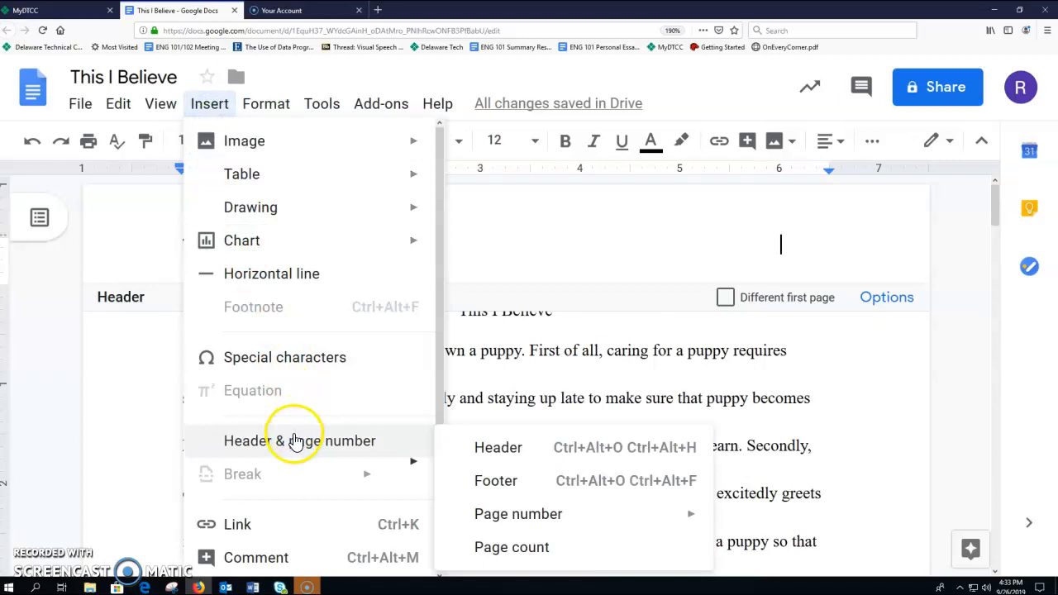
{"action": "mouse_move", "coordinate": [529, 518]}
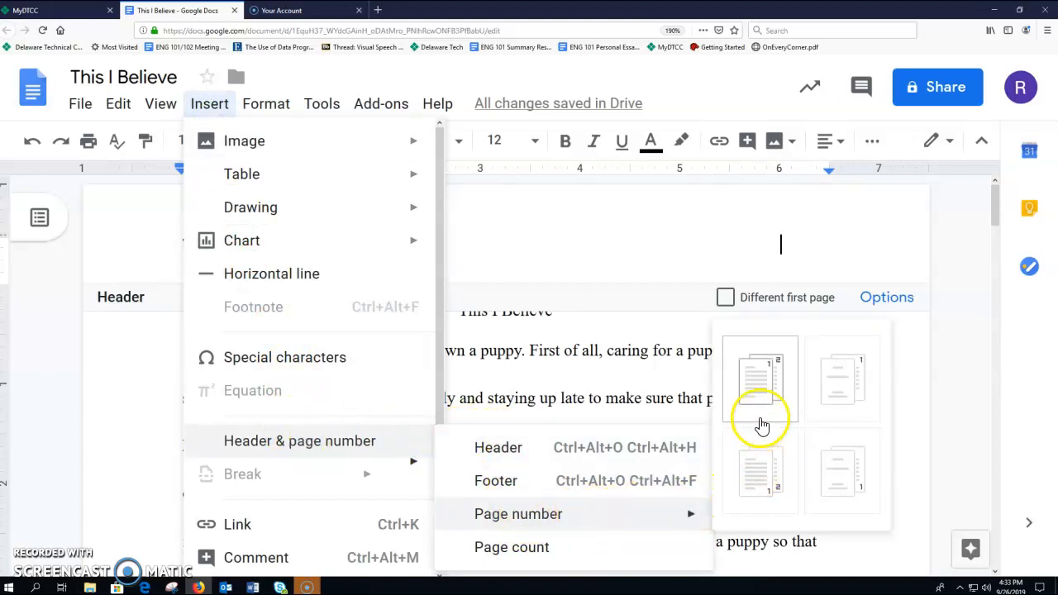
{"action": "left_click", "coordinate": [761, 392]}
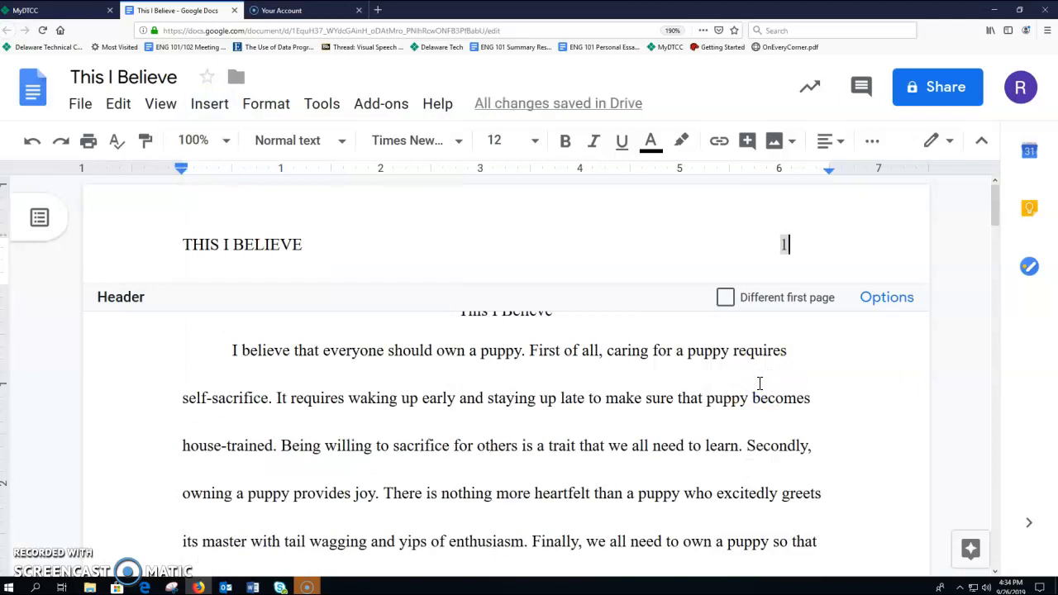
Give the first page a different header and enter "Running head: THIS I BELIEVE" before its page number
{"action": "left_click", "coordinate": [726, 304]}
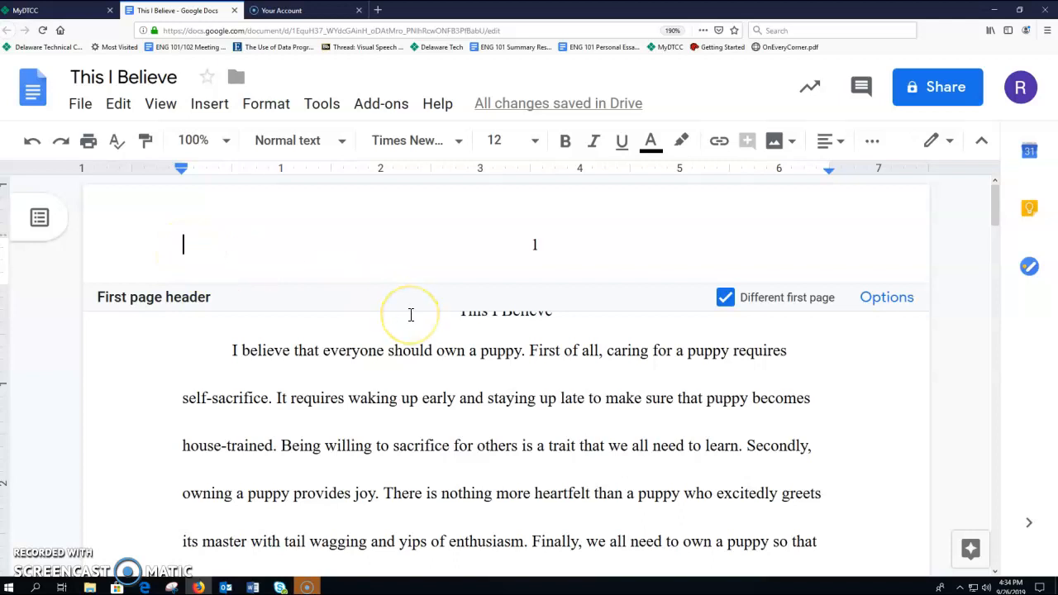
{"action": "type", "text": "Run"}
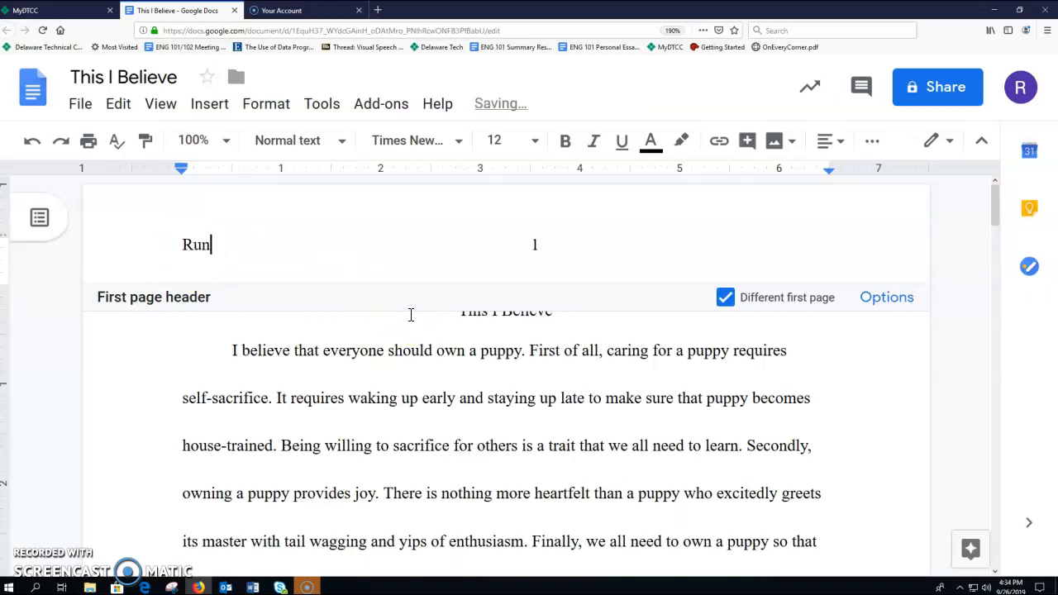
{"action": "type", "text": "ning head: T"}
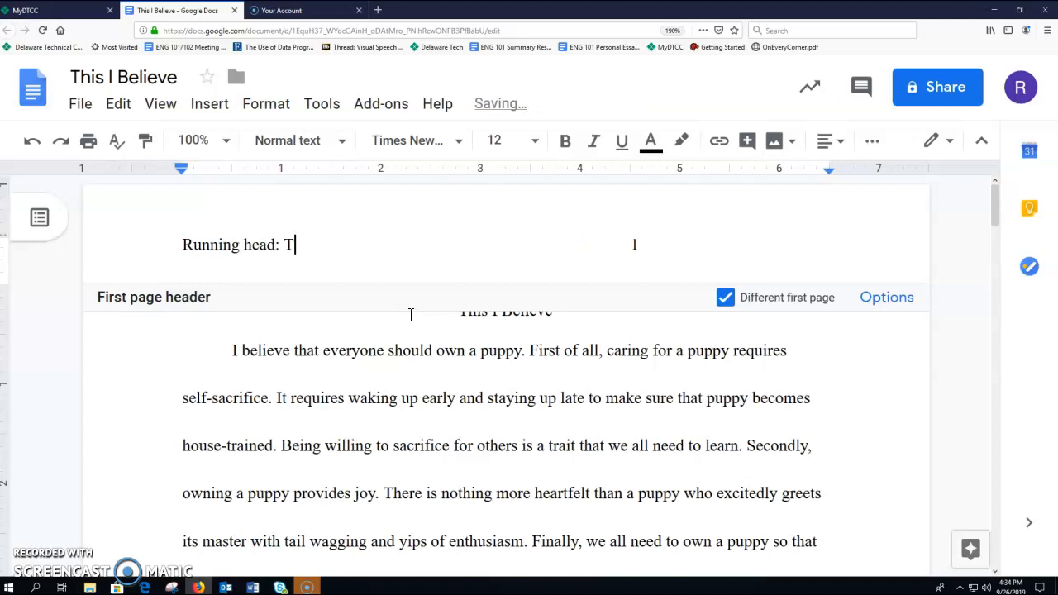
{"action": "type", "text": "HIS I BELIEVE"}
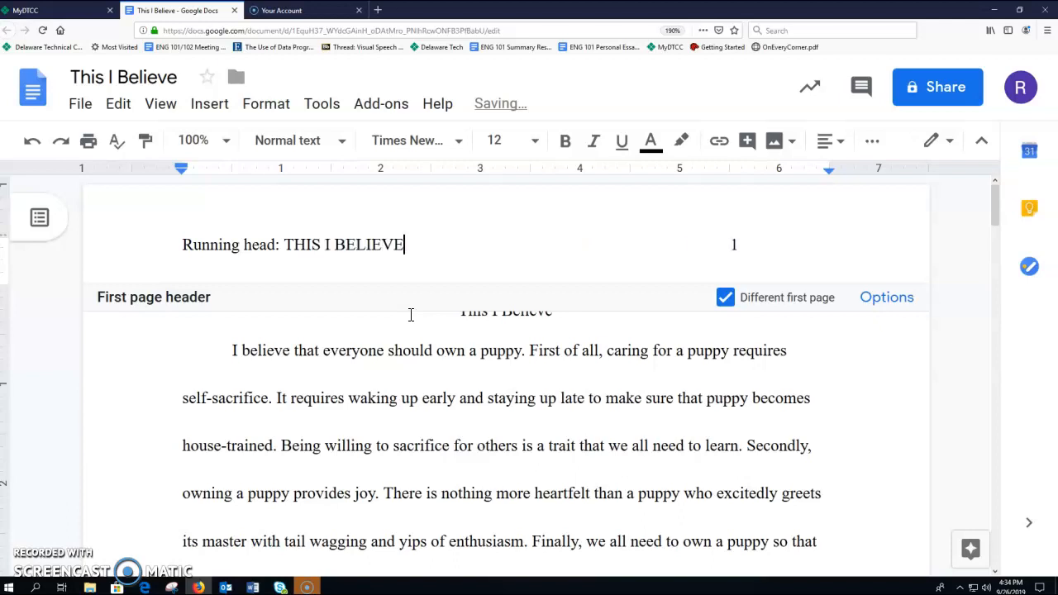
Move the page number in the first page header over to the right margin and return to the body text
{"action": "left_click", "coordinate": [183, 242]}
{"action": "left_click_drag", "start_coordinate": [183, 243], "coordinate": [432, 236]}
{"action": "left_click", "coordinate": [473, 243]}
{"action": "key", "text": "Tab"}
{"action": "key", "text": "Tab"}
{"action": "key", "text": "BackSpace"}
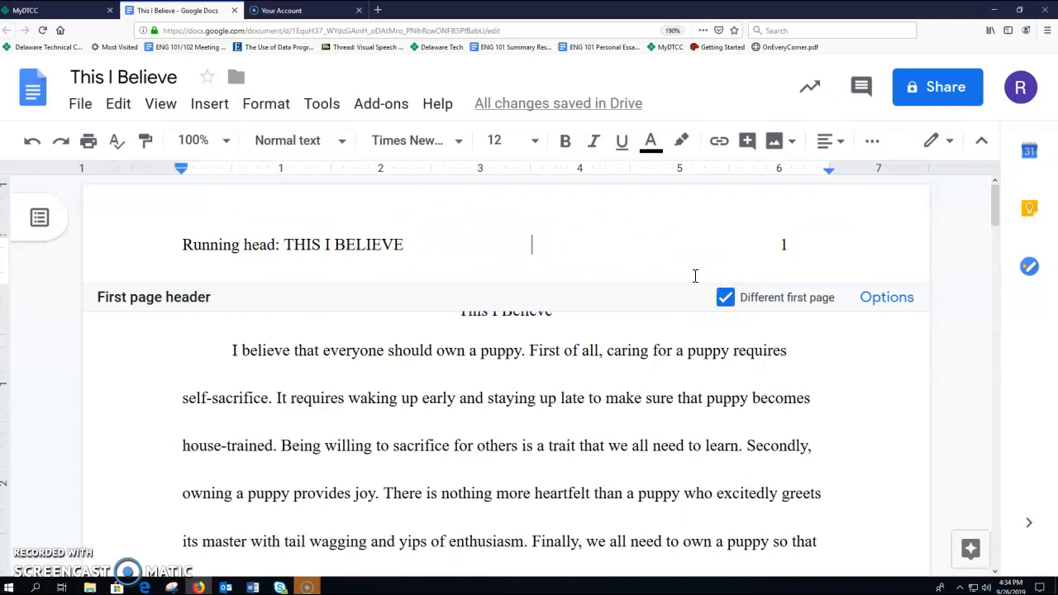
{"action": "left_click", "coordinate": [826, 368]}
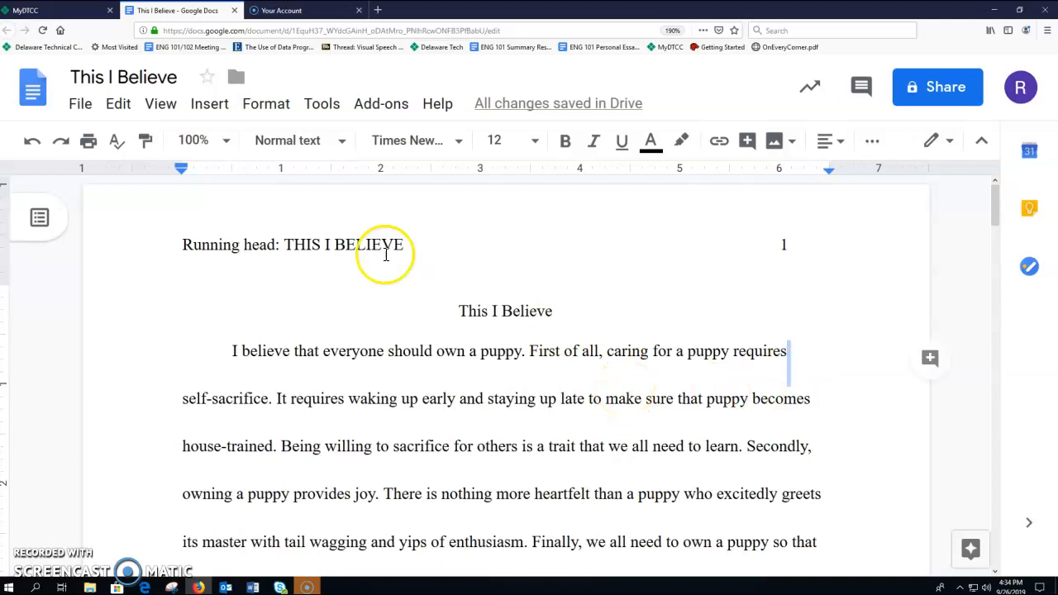
Check the header on page 2, and insert blank lines before the essay title to push it onto the second page
{"action": "scroll", "coordinate": [619, 412], "scroll_direction": "down", "scroll_amount": 12}
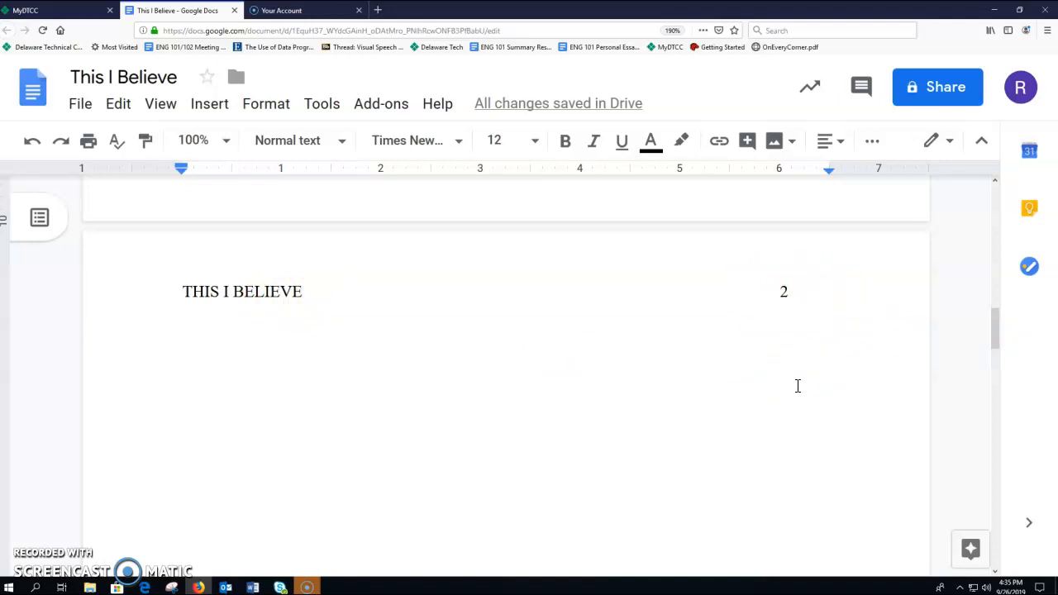
{"action": "scroll", "coordinate": [796, 387], "scroll_direction": "up", "scroll_amount": 10}
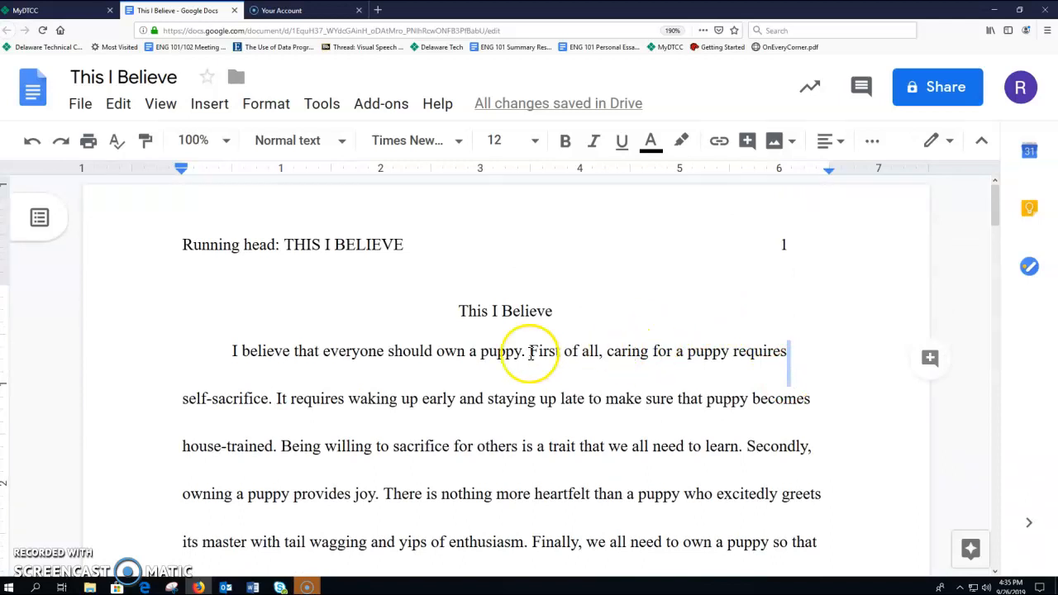
{"action": "left_click", "coordinate": [460, 311]}
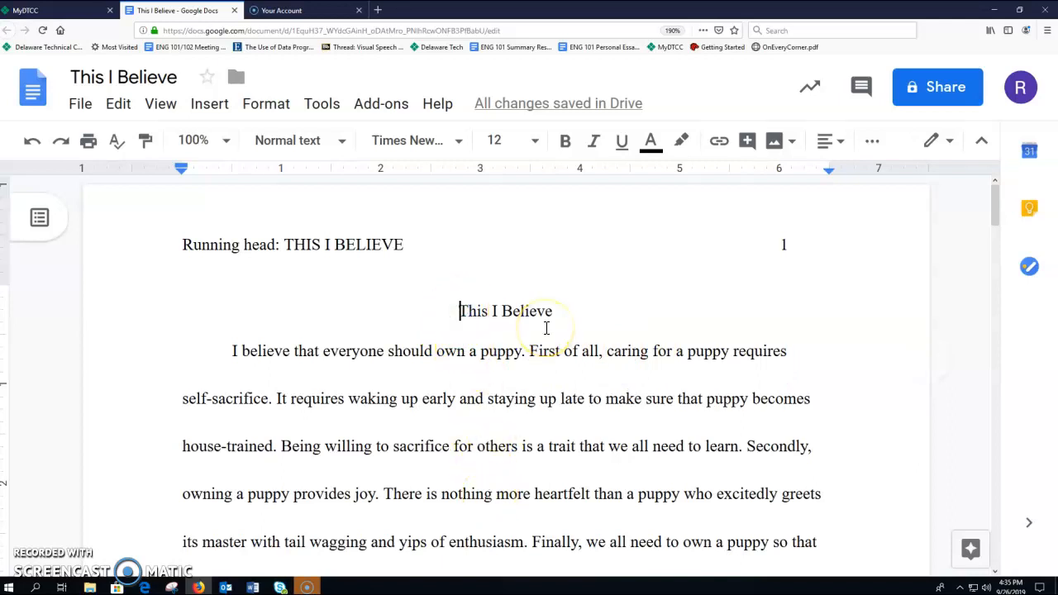
{"action": "key", "text": "Return"}
{"action": "key", "text": "Return"}
{"action": "key", "text": "Return"}
{"action": "key", "text": "Return"}
{"action": "key", "text": "Return"}
{"action": "key", "text": "Return"}
{"action": "key", "text": "Return"}
{"action": "key", "text": "Return"}
{"action": "key", "text": "Return"}
{"action": "key", "text": "Return"}
{"action": "key", "text": "Return"}
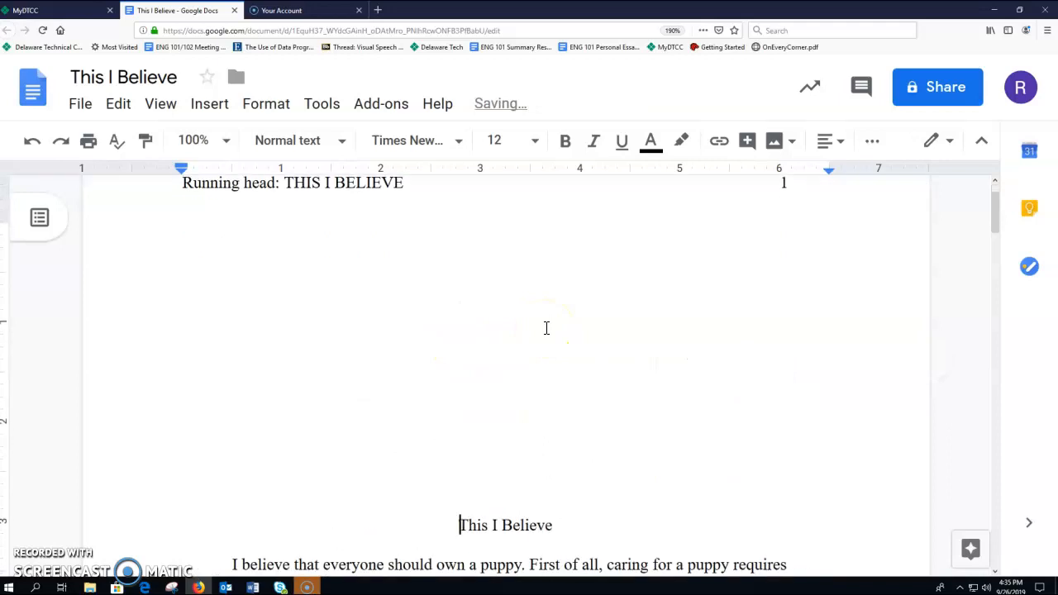
{"action": "key", "text": "Return"}
{"action": "key", "text": "Return"}
{"action": "key", "text": "Return"}
{"action": "key", "text": "Return"}
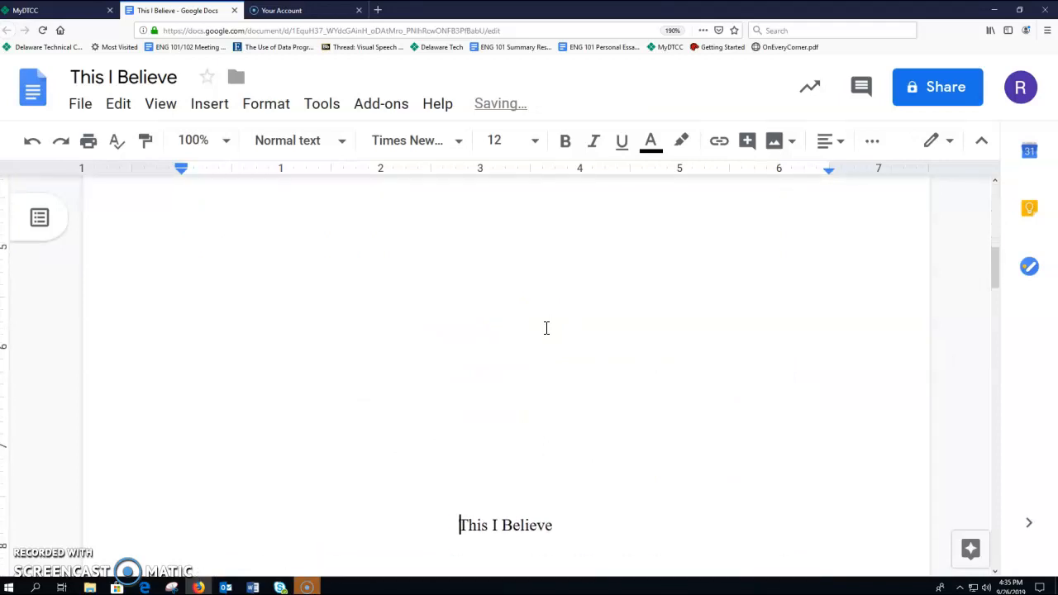
{"action": "key", "text": "Return"}
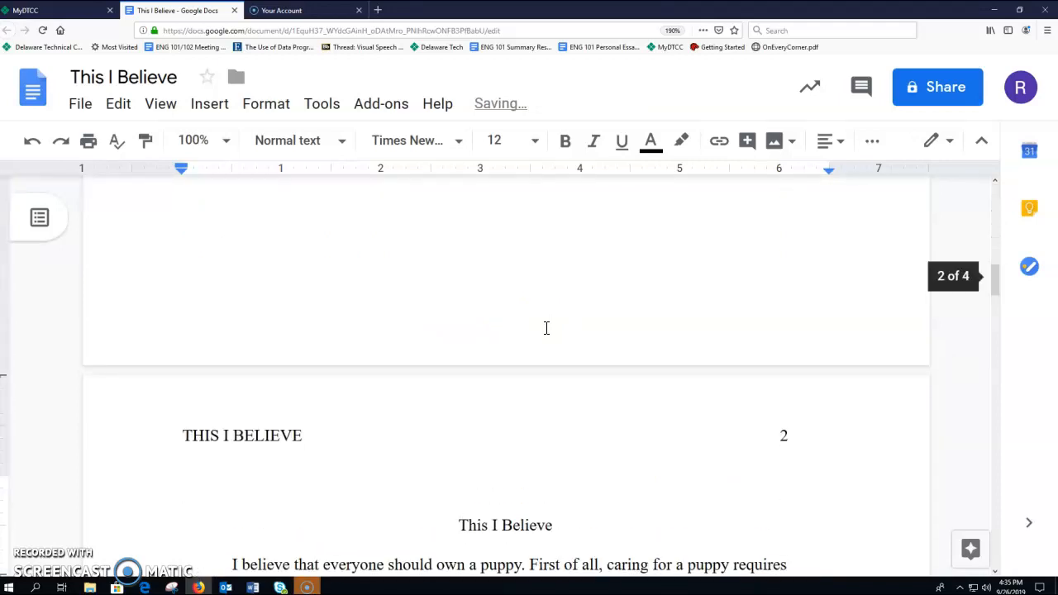
Remove the extra blank line above the title on page 2 and center the title
{"action": "key", "text": "ctrl+l"}
{"action": "key", "text": "BackSpace"}
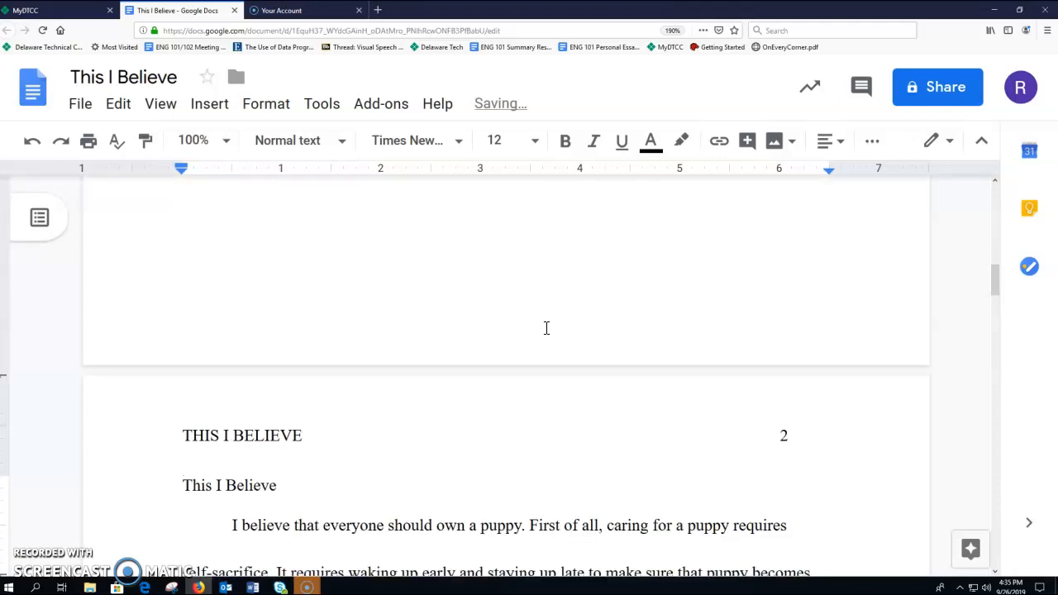
{"action": "left_click", "coordinate": [843, 151]}
{"action": "left_click", "coordinate": [777, 178]}
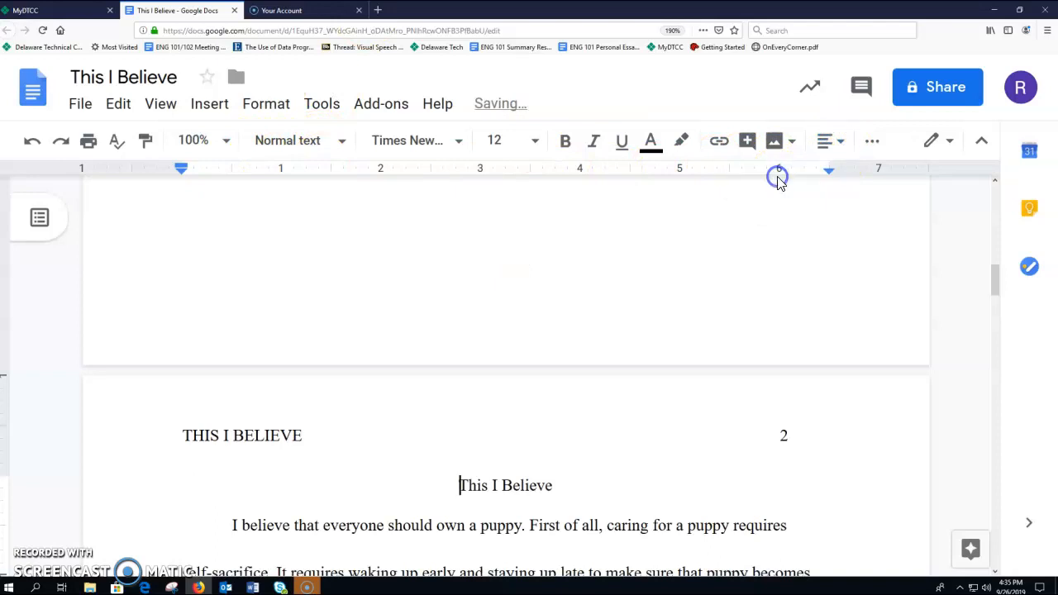
Set double line spacing on the first body line of the title page
{"action": "scroll", "coordinate": [628, 506], "scroll_direction": "up", "scroll_amount": 8}
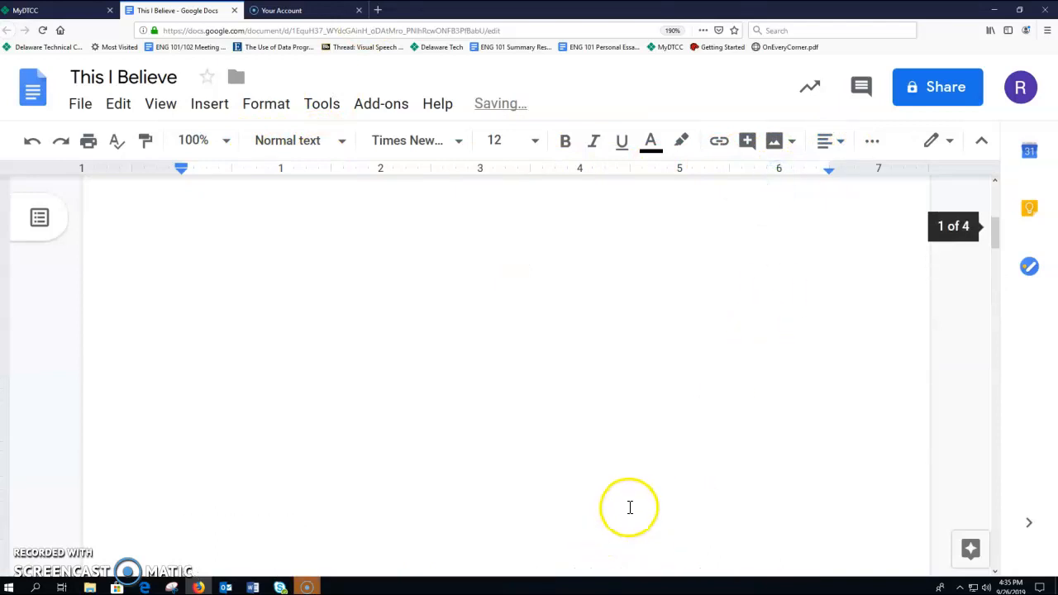
{"action": "scroll", "coordinate": [629, 496], "scroll_direction": "down", "scroll_amount": 2}
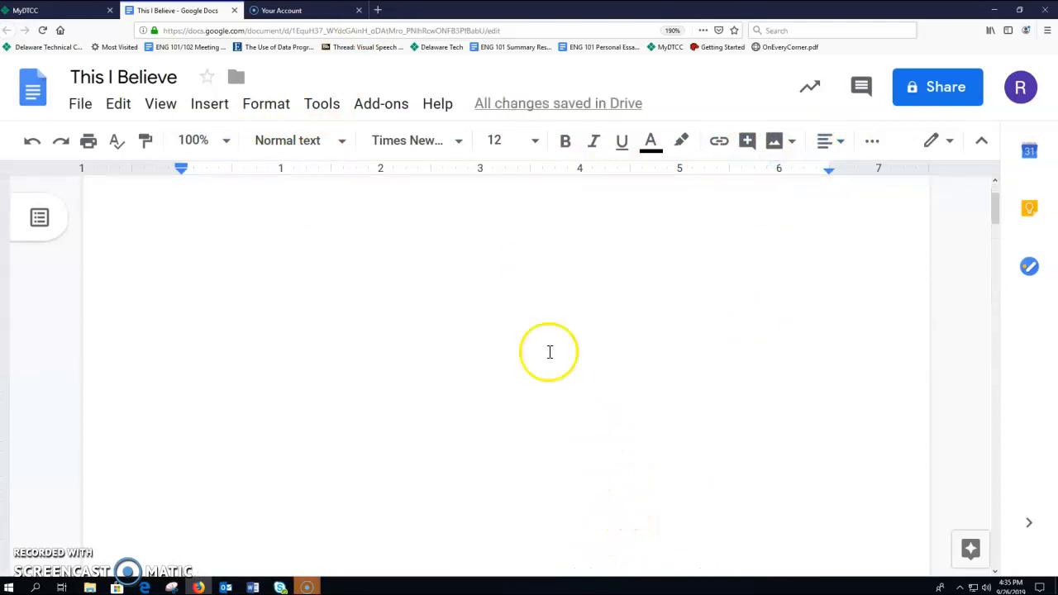
{"action": "scroll", "coordinate": [537, 347], "scroll_direction": "up", "scroll_amount": 2}
{"action": "left_click", "coordinate": [494, 306]}
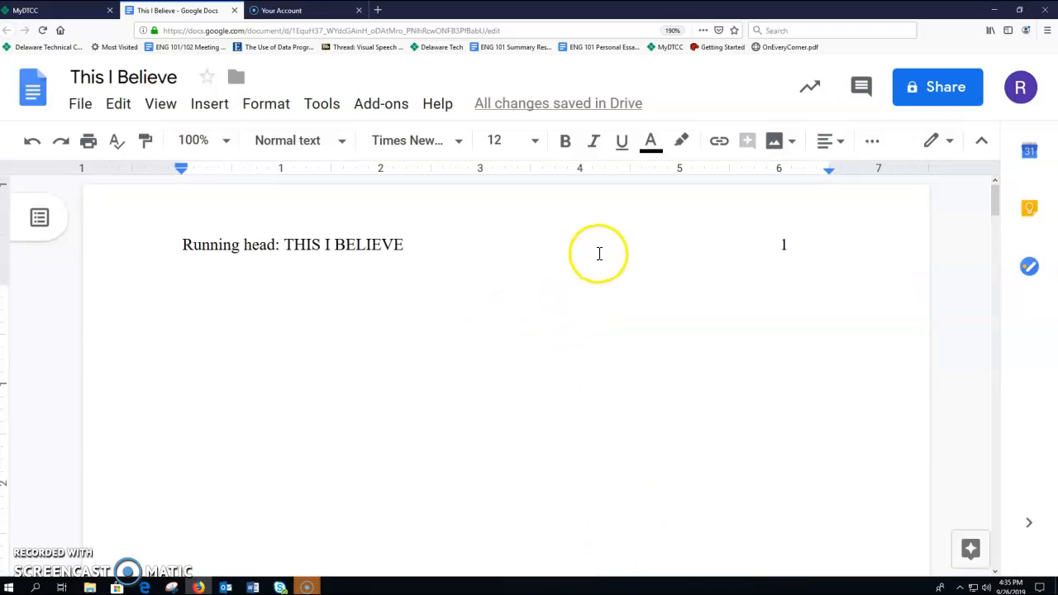
{"action": "left_click", "coordinate": [874, 140]}
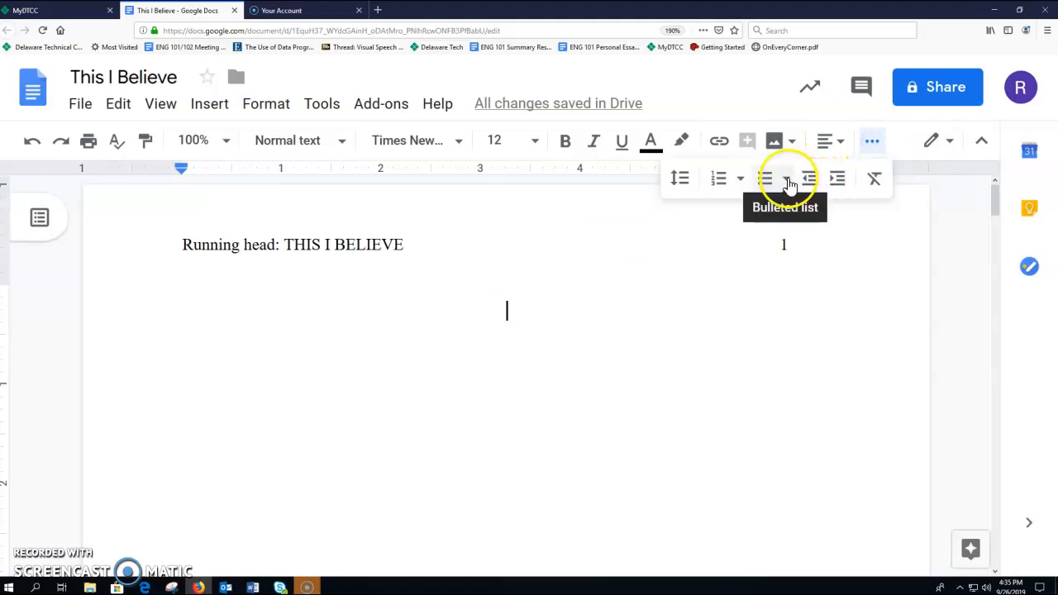
{"action": "left_click", "coordinate": [681, 181]}
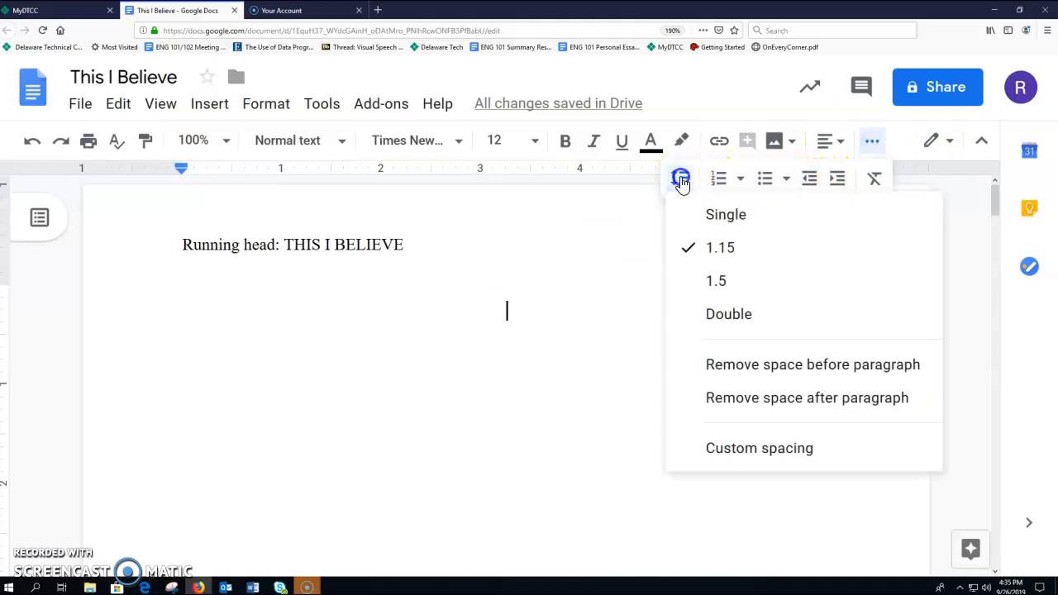
{"action": "left_click", "coordinate": [725, 315]}
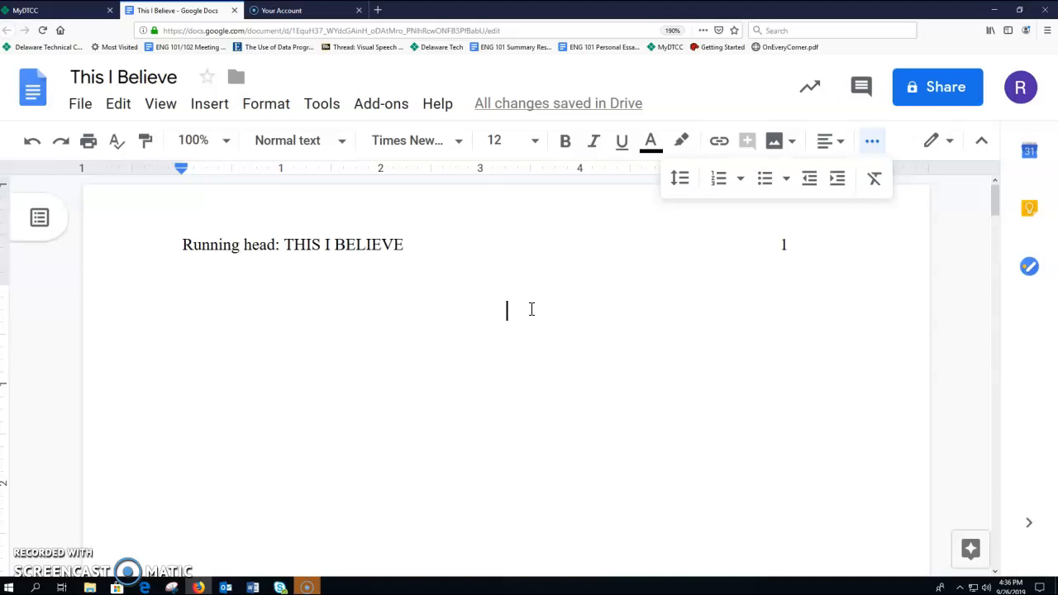
Insert blank lines on the title page and enter the title "This I Believe" partway down
{"action": "key", "text": "Return"}
{"action": "key", "text": "Return"}
{"action": "key", "text": "Return"}
{"action": "key", "text": "Return"}
{"action": "key", "text": "Return"}
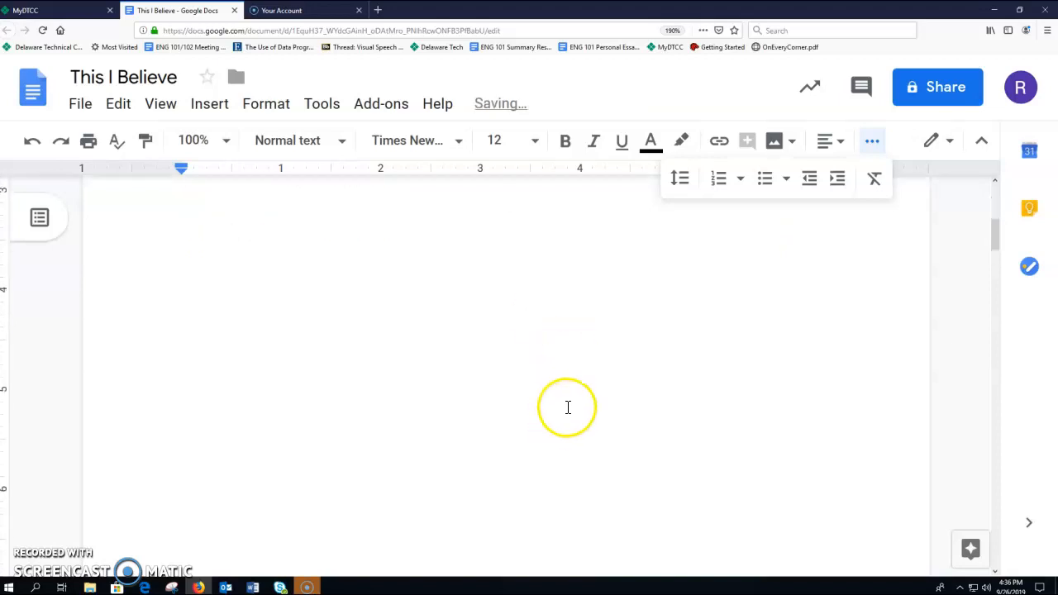
{"action": "scroll", "coordinate": [569, 408], "scroll_direction": "down", "scroll_amount": 2}
{"action": "scroll", "coordinate": [572, 407], "scroll_direction": "up", "scroll_amount": 1}
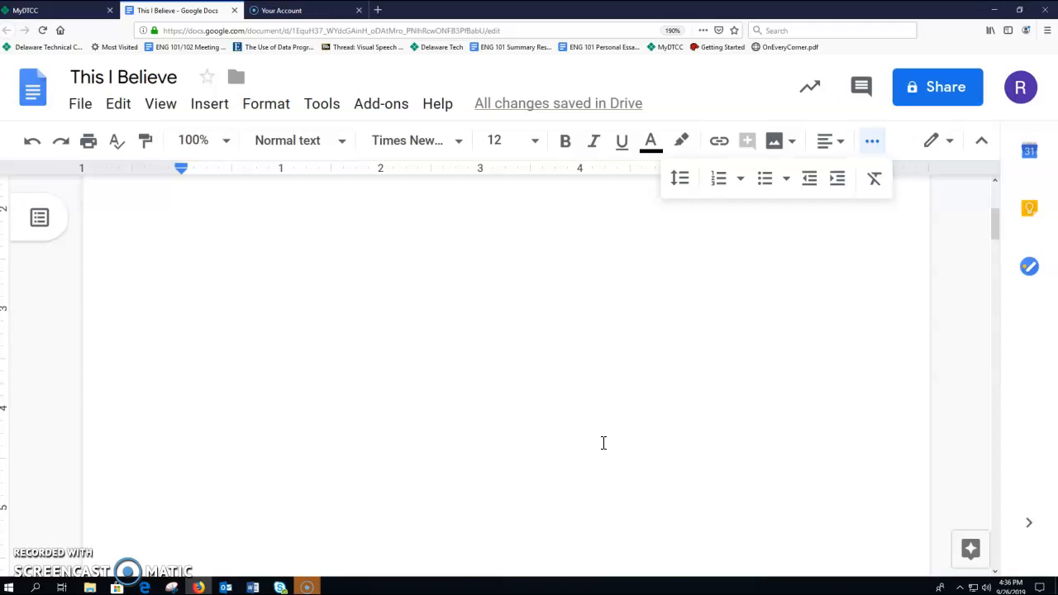
{"action": "type", "text": "This"}
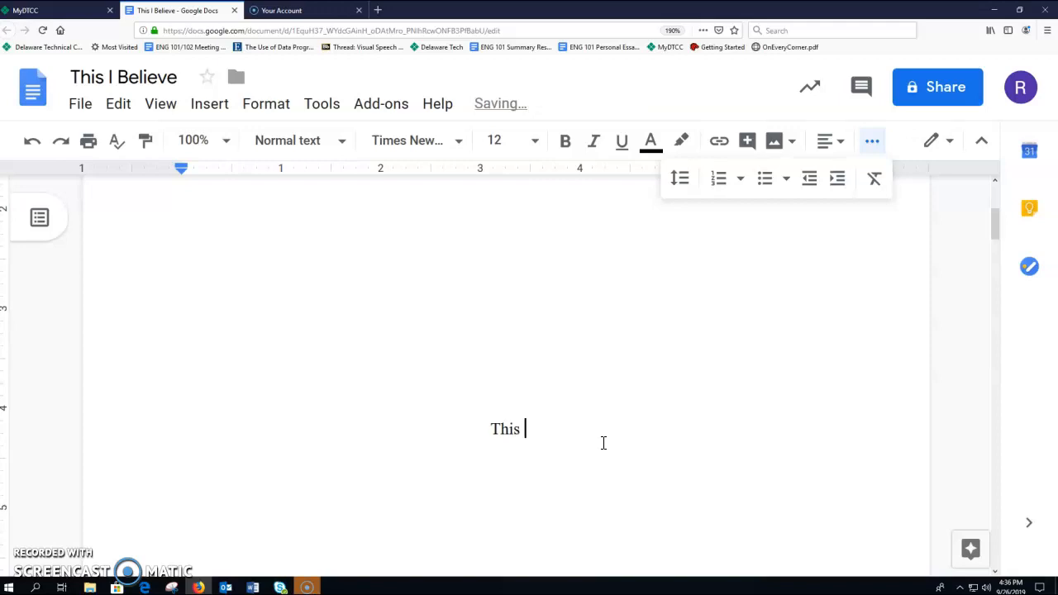
{"action": "type", "text": " I Believe"}
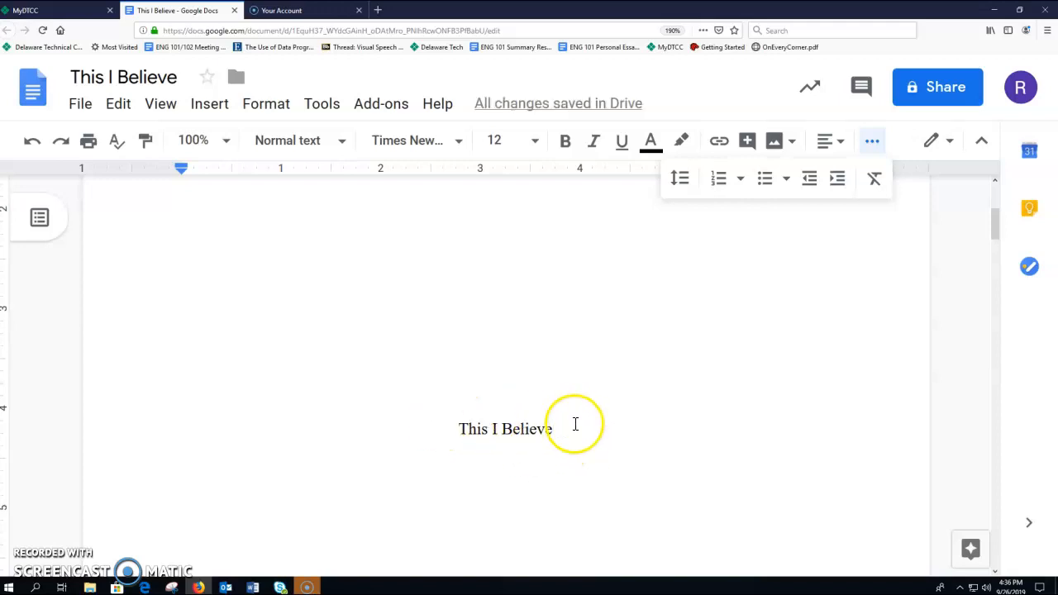
Add the lines "Student Name", "Delaware Technical Community College" and "September 26, 2019" below the title on the title page
{"action": "key", "text": "Return"}
{"action": "key", "text": "Return"}
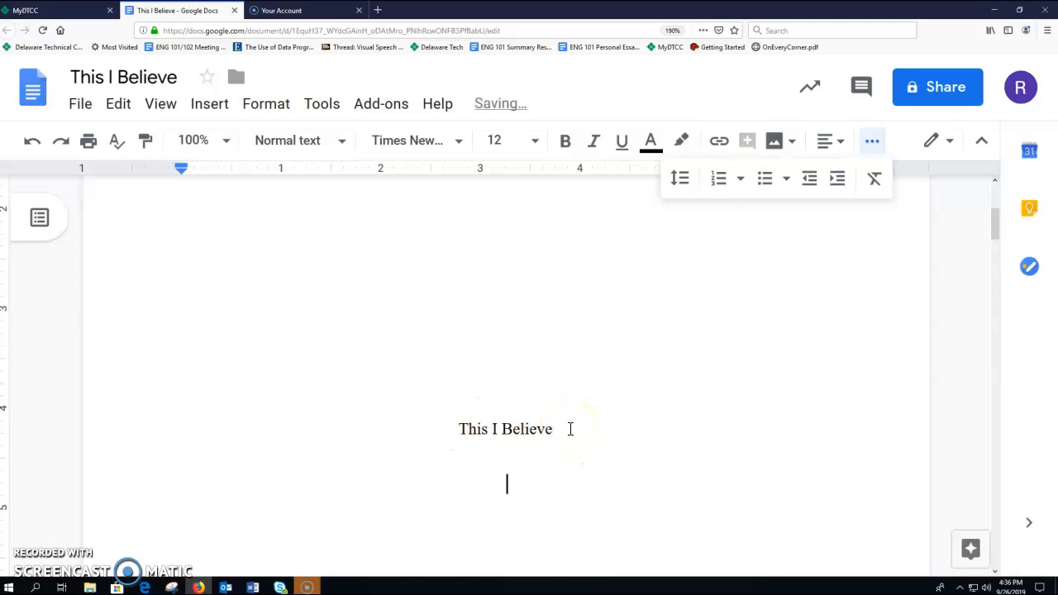
{"action": "scroll", "coordinate": [576, 428], "scroll_direction": "down", "scroll_amount": 3}
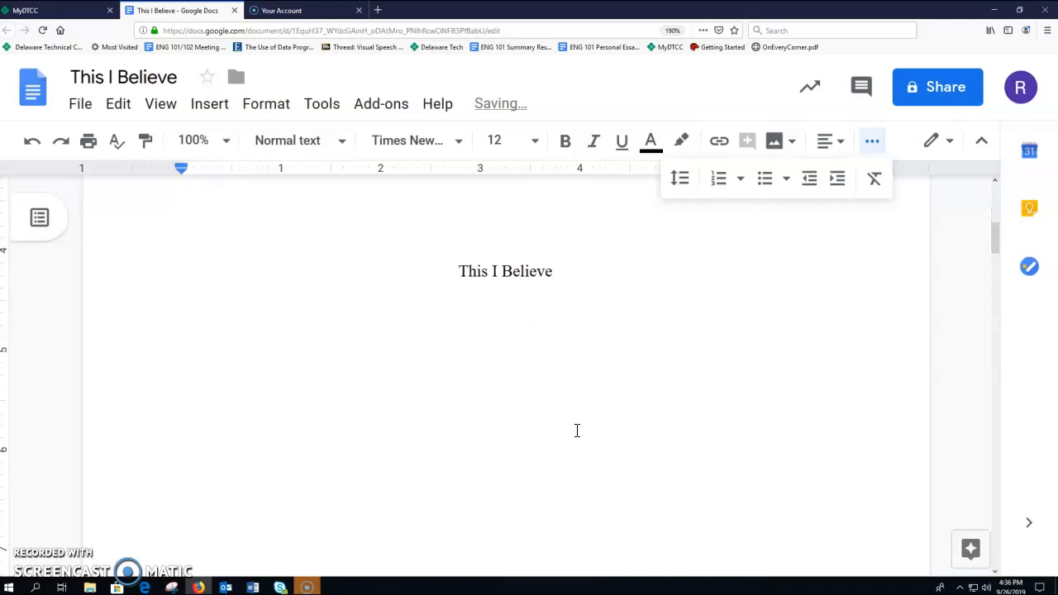
{"action": "type", "text": "Student Name"}
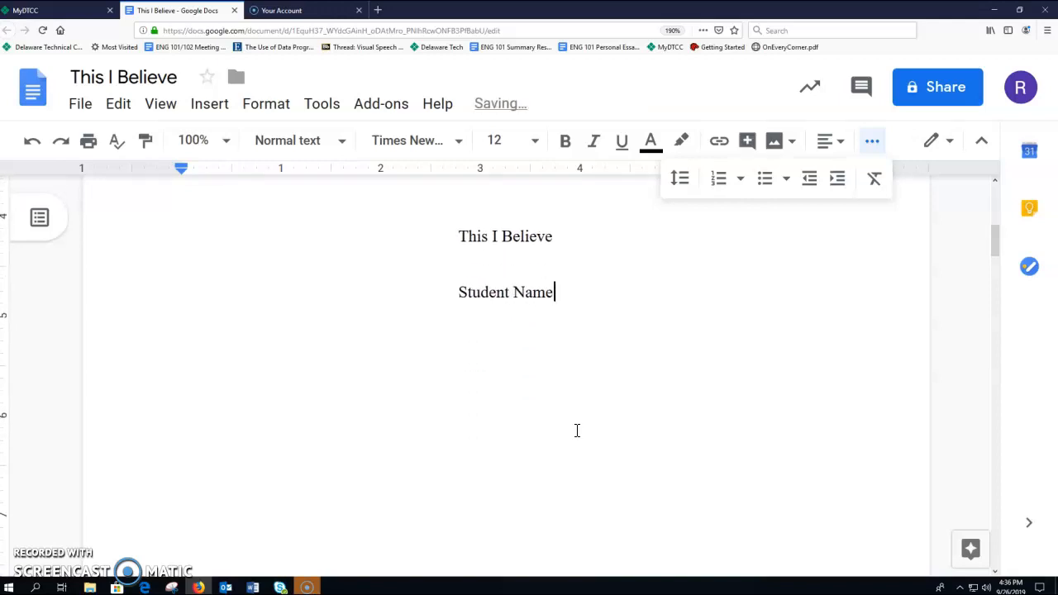
{"action": "key", "text": "Return"}
{"action": "type", "text": "Delaware T"}
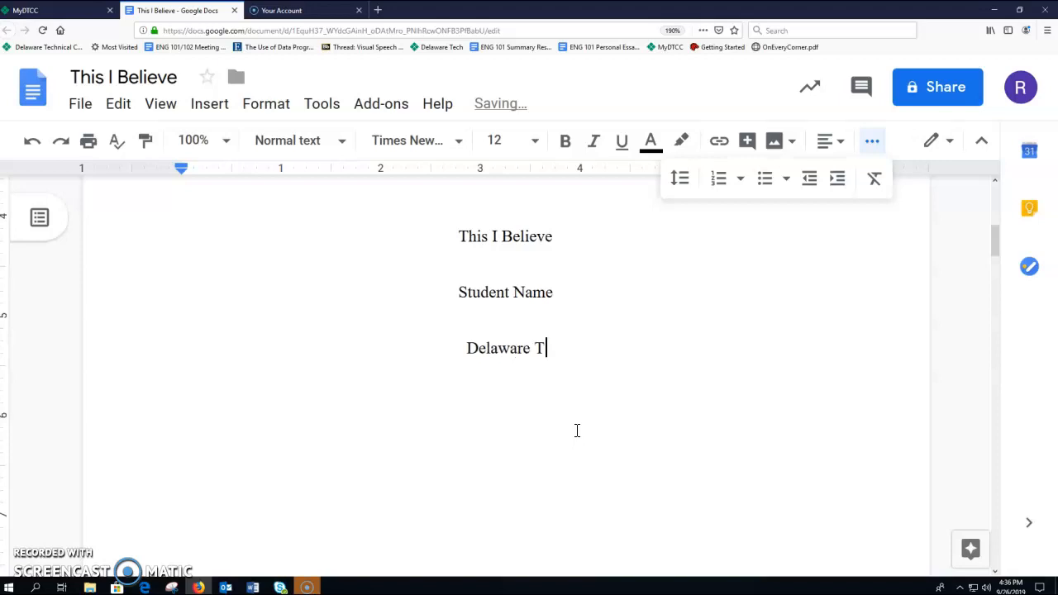
{"action": "type", "text": "echnical Com"}
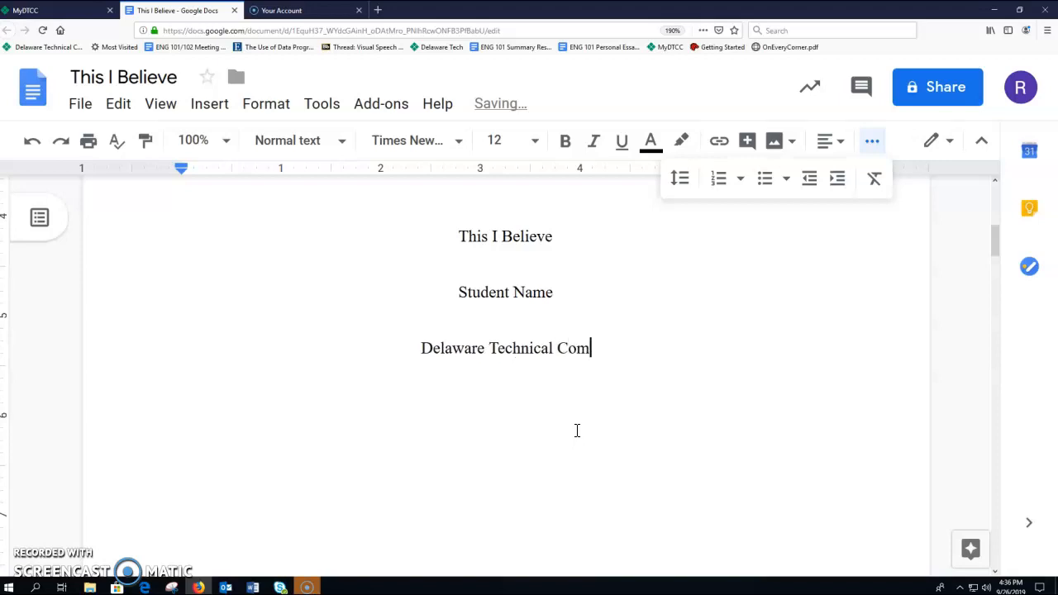
{"action": "type", "text": "munity Colleg"}
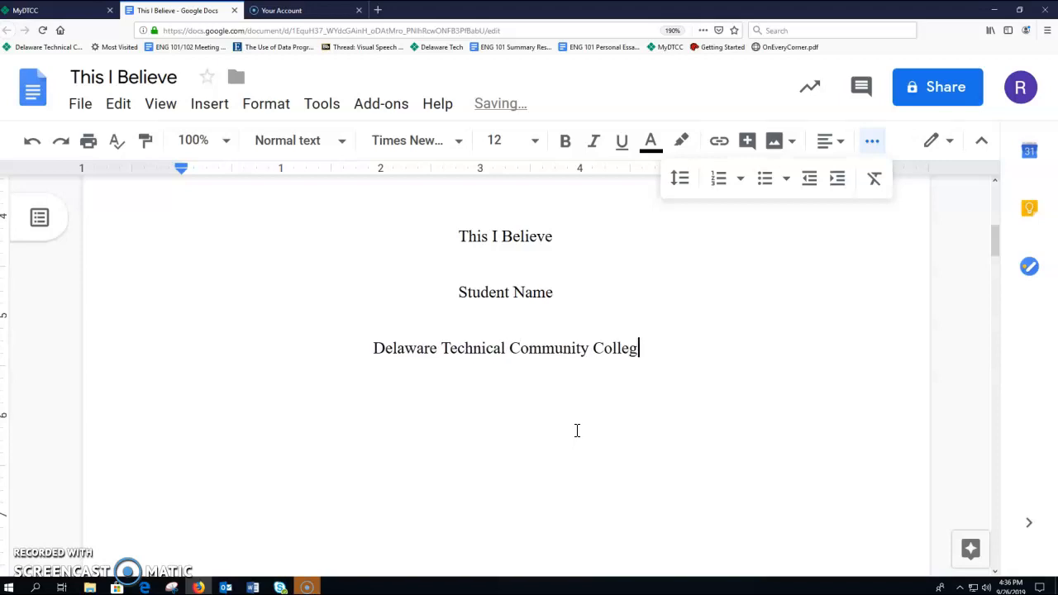
{"action": "type", "text": "e September 26, 2019"}
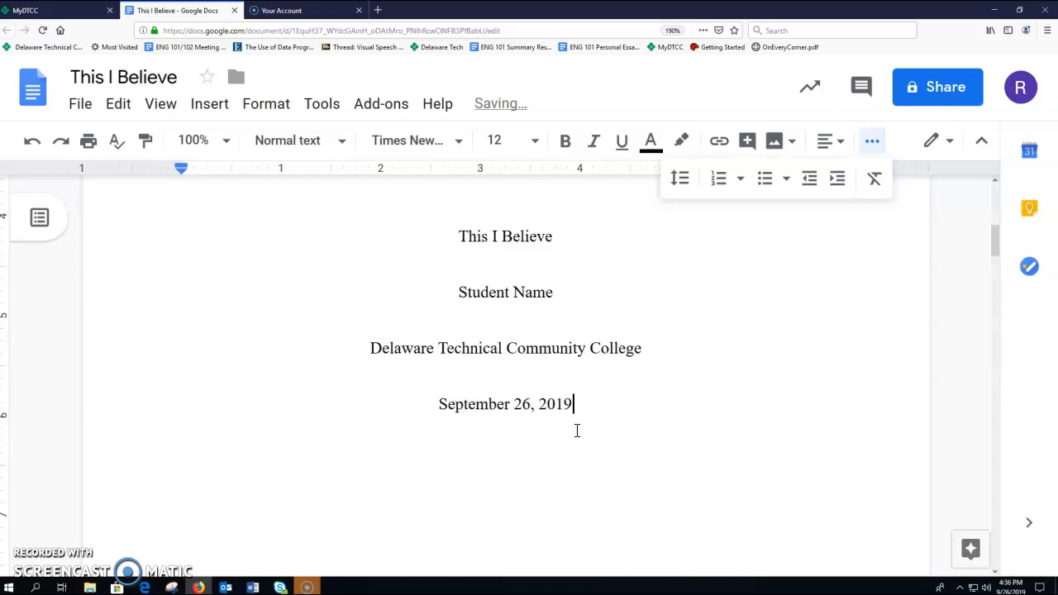
Check the placement of the title block and remove two blank lines above it to move it higher on page 1
{"action": "left_click", "coordinate": [758, 457]}
{"action": "scroll", "coordinate": [760, 455], "scroll_direction": "down", "scroll_amount": 5}
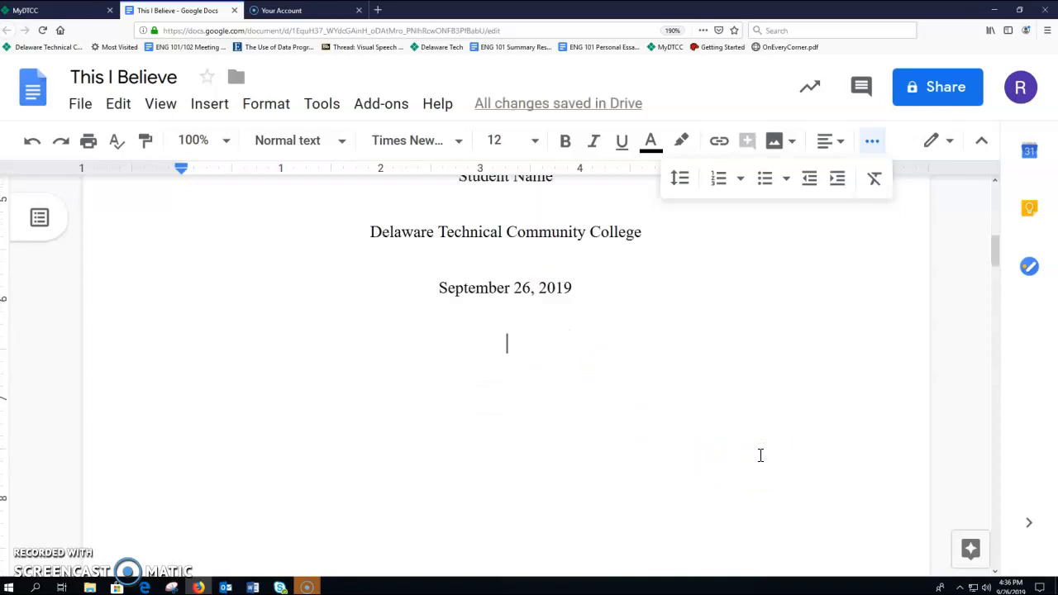
{"action": "scroll", "coordinate": [761, 449], "scroll_direction": "up", "scroll_amount": 10}
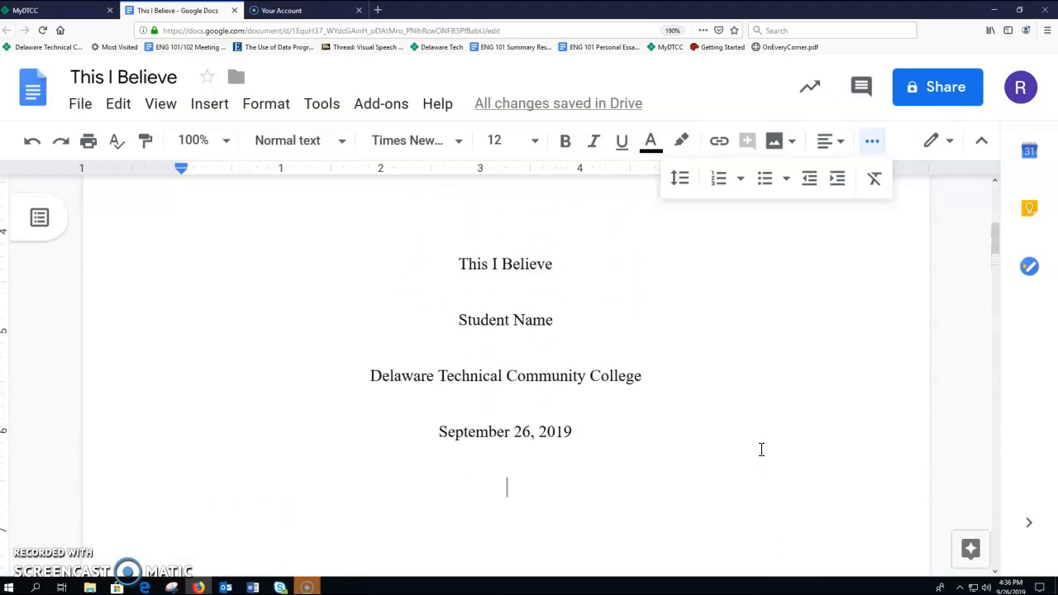
{"action": "scroll", "coordinate": [762, 448], "scroll_direction": "down", "scroll_amount": 3}
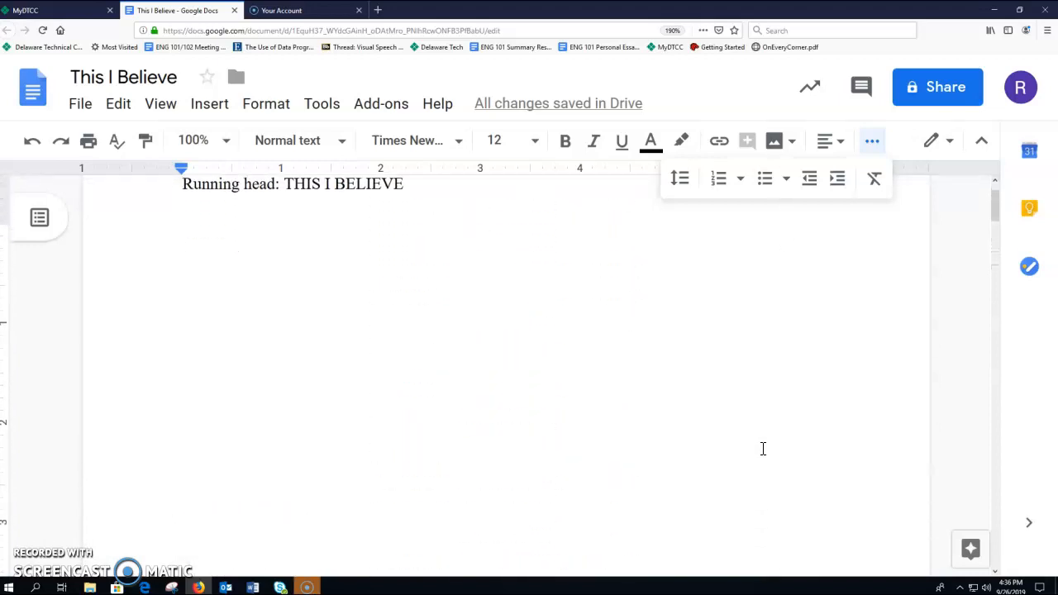
{"action": "scroll", "coordinate": [763, 449], "scroll_direction": "down", "scroll_amount": 5}
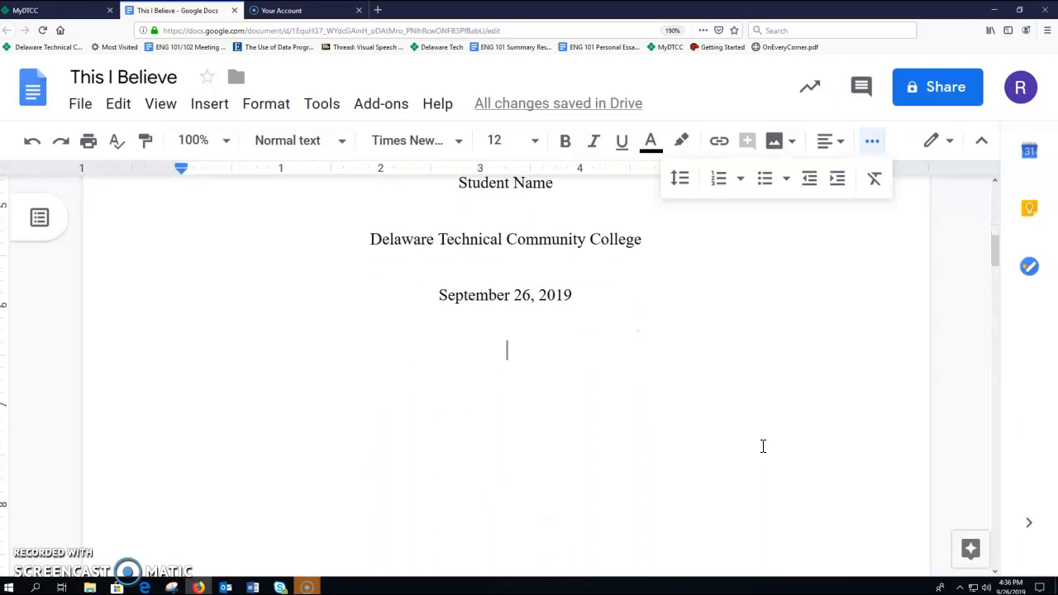
{"action": "scroll", "coordinate": [763, 444], "scroll_direction": "down", "scroll_amount": 3}
{"action": "scroll", "coordinate": [762, 444], "scroll_direction": "up", "scroll_amount": 8}
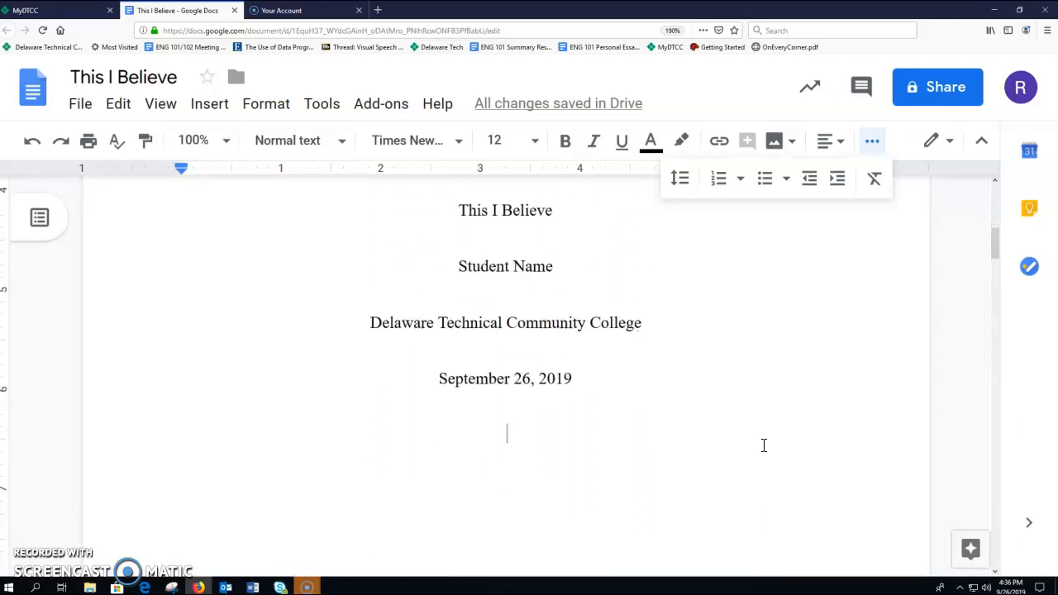
{"action": "left_click", "coordinate": [523, 410]}
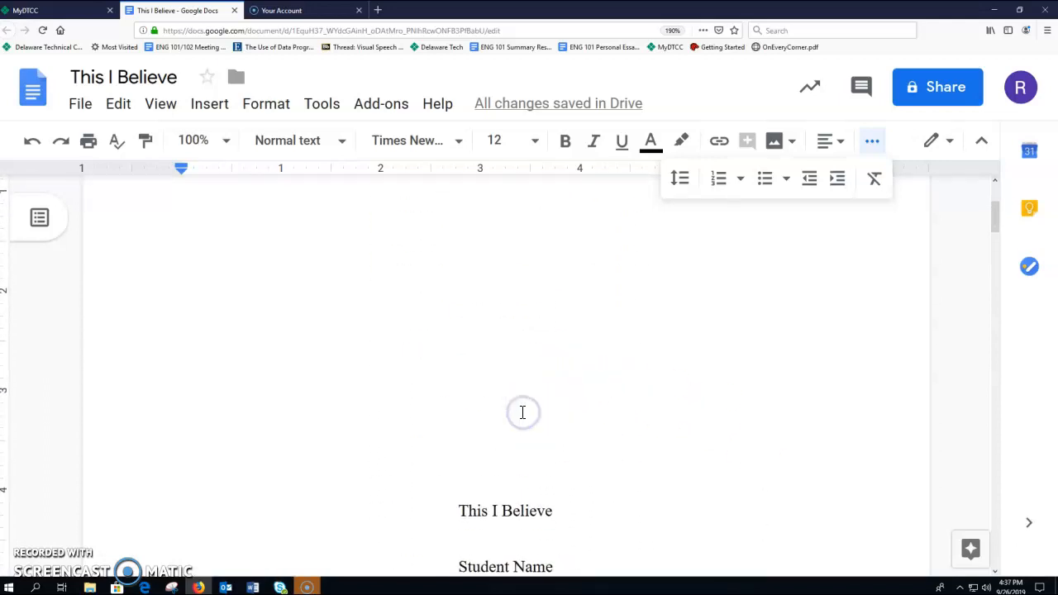
{"action": "key", "text": "BackSpace"}
{"action": "key", "text": "BackSpace"}
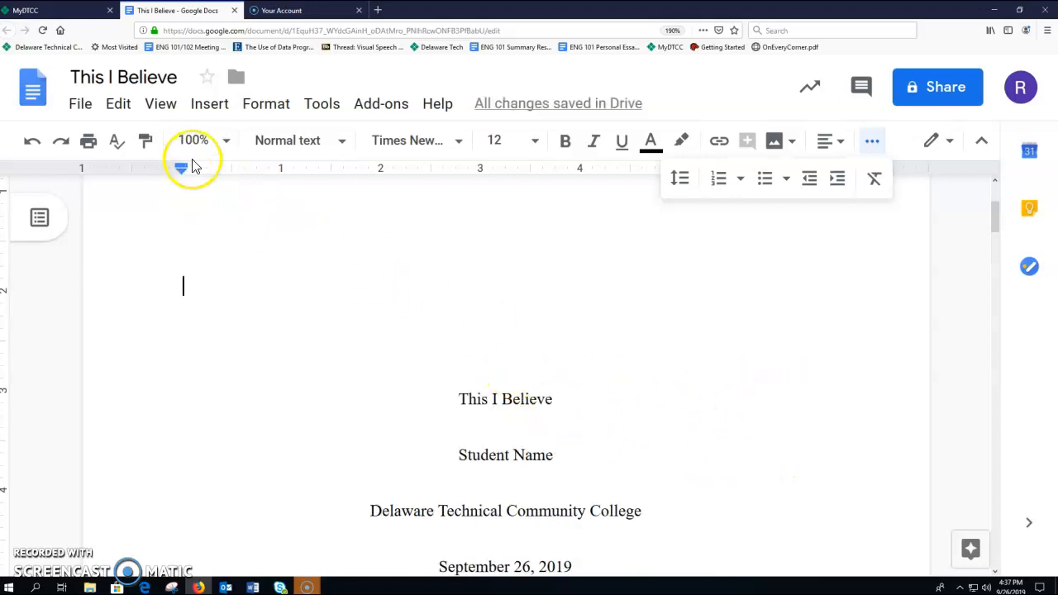
Set the document zoom to 50% and review how the title block sits on the title page
{"action": "left_click", "coordinate": [228, 146]}
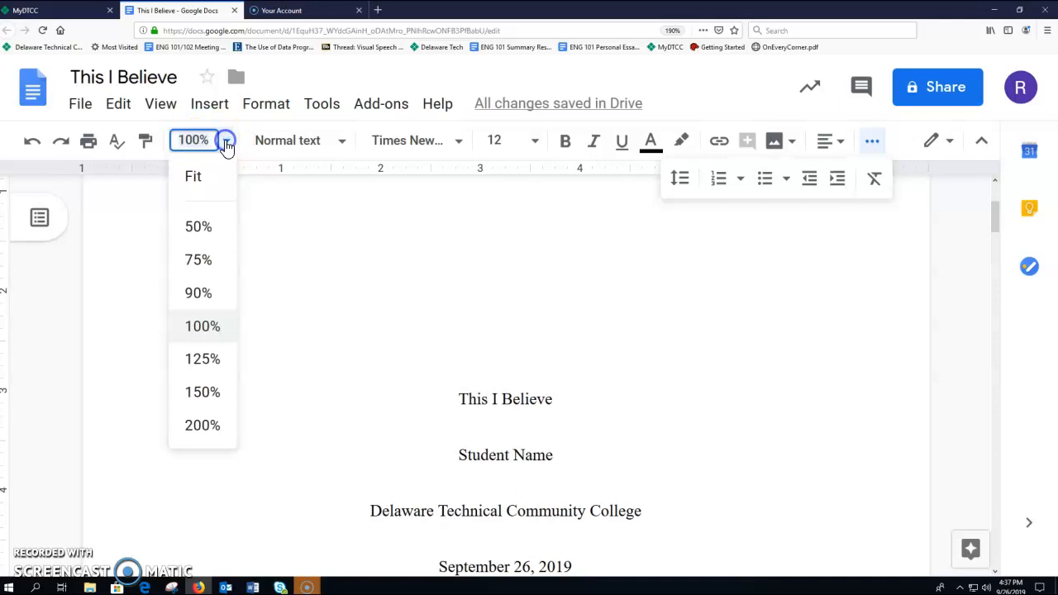
{"action": "left_click", "coordinate": [200, 227]}
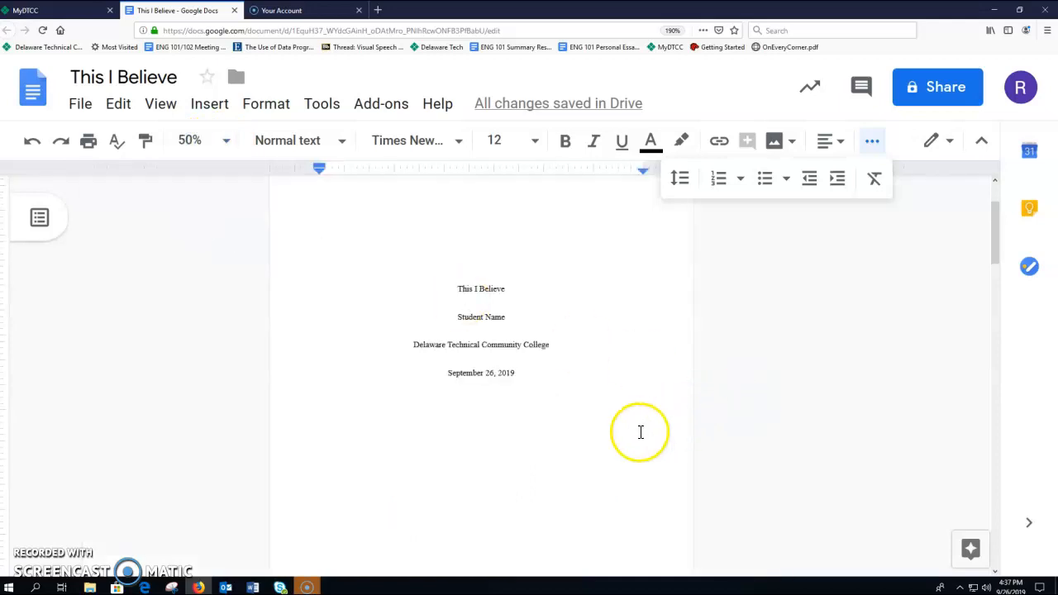
{"action": "scroll", "coordinate": [640, 430], "scroll_direction": "down", "scroll_amount": 3}
{"action": "scroll", "coordinate": [642, 425], "scroll_direction": "up", "scroll_amount": 2}
{"action": "scroll", "coordinate": [641, 425], "scroll_direction": "up", "scroll_amount": 3}
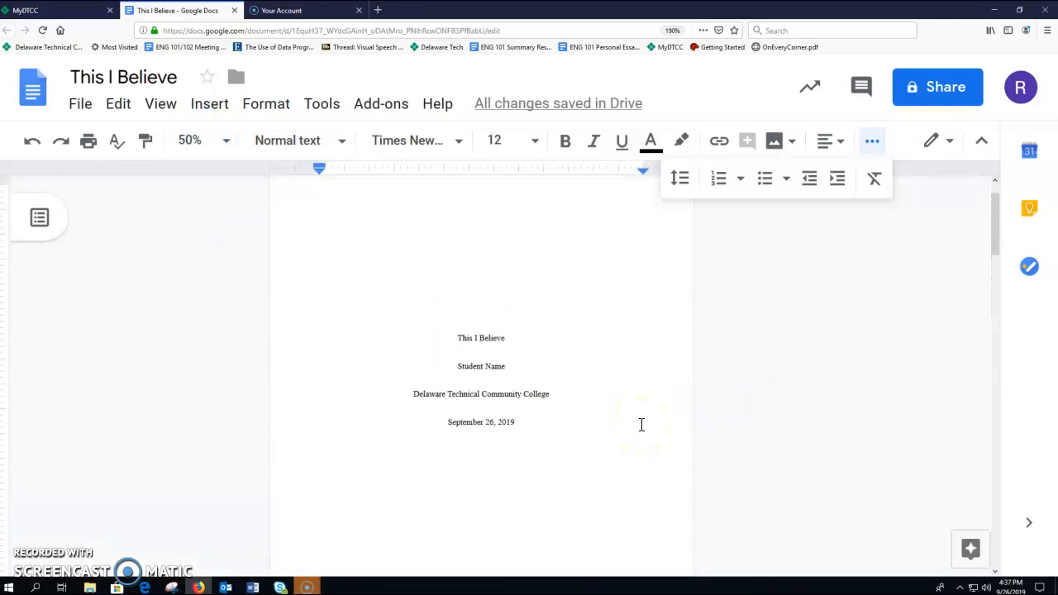
{"action": "scroll", "coordinate": [641, 423], "scroll_direction": "down", "scroll_amount": 6}
{"action": "scroll", "coordinate": [642, 420], "scroll_direction": "up", "scroll_amount": 5}
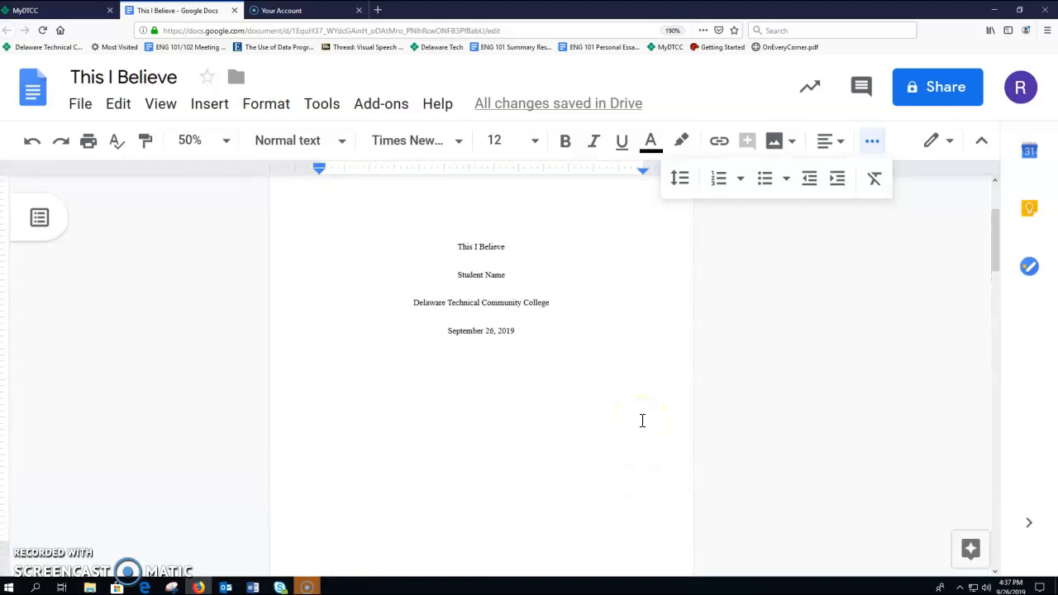
{"action": "scroll", "coordinate": [642, 421], "scroll_direction": "down", "scroll_amount": 2}
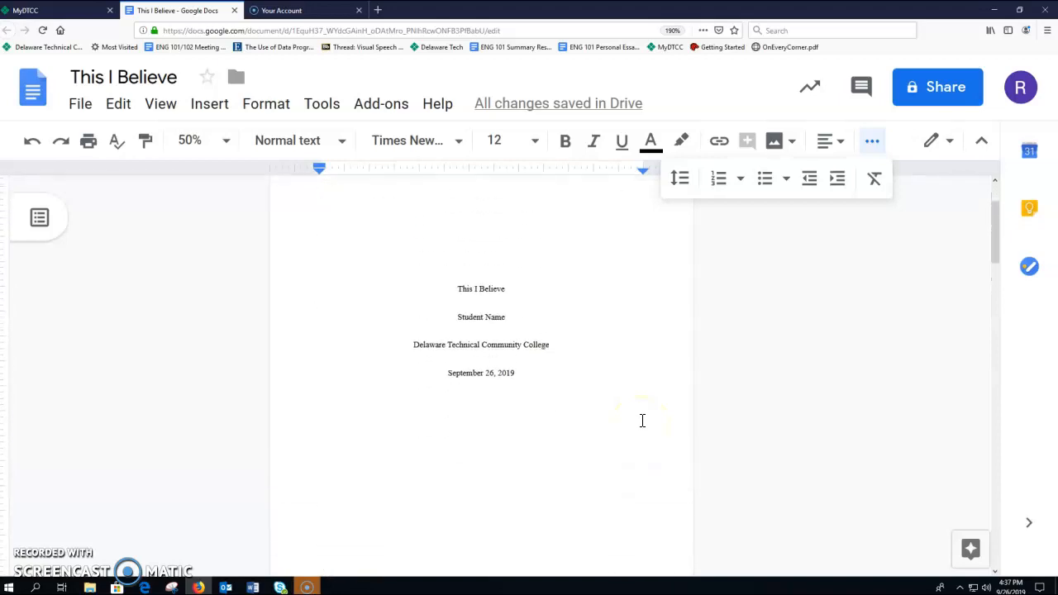
Delete the blank lines above the essay title on page 2 so it sits directly under the header, and review both pages
{"action": "scroll", "coordinate": [642, 420], "scroll_direction": "down", "scroll_amount": 6}
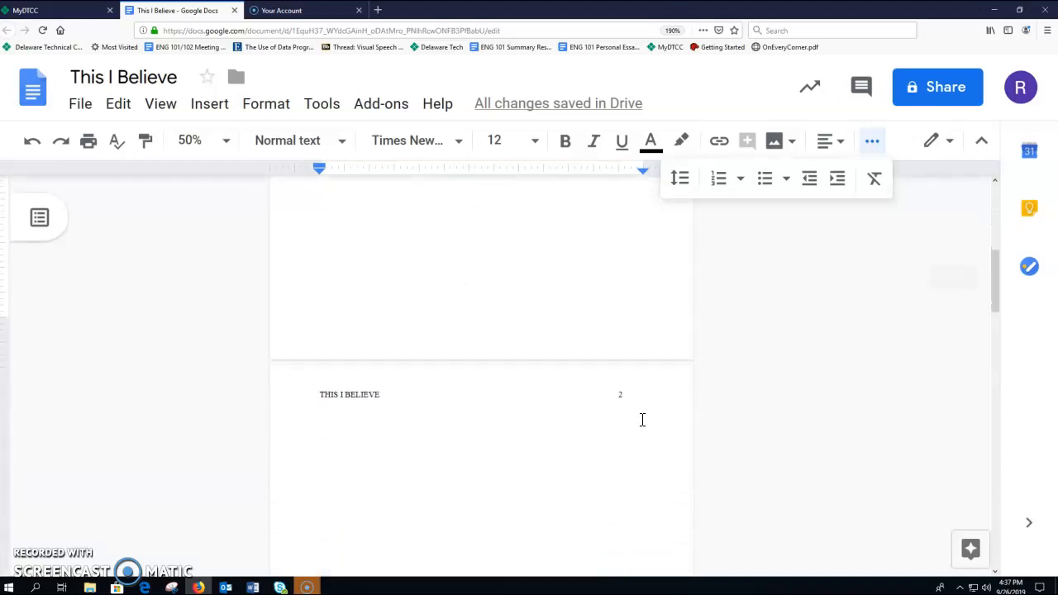
{"action": "scroll", "coordinate": [642, 419], "scroll_direction": "down", "scroll_amount": 4}
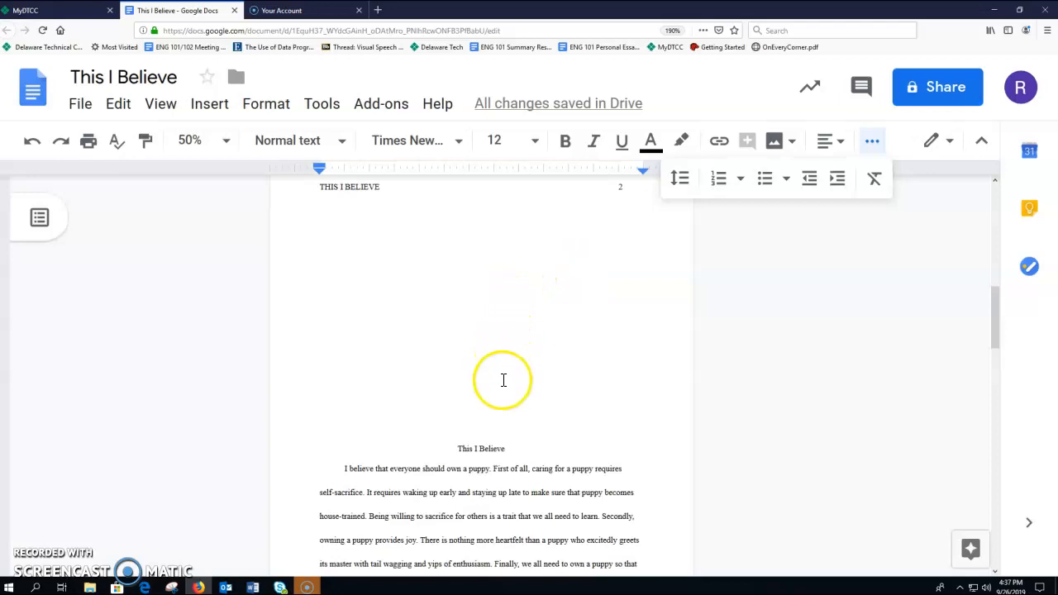
{"action": "left_click", "coordinate": [478, 427]}
{"action": "key", "text": "BackSpace"}
{"action": "key", "text": "BackSpace"}
{"action": "key", "text": "BackSpace"}
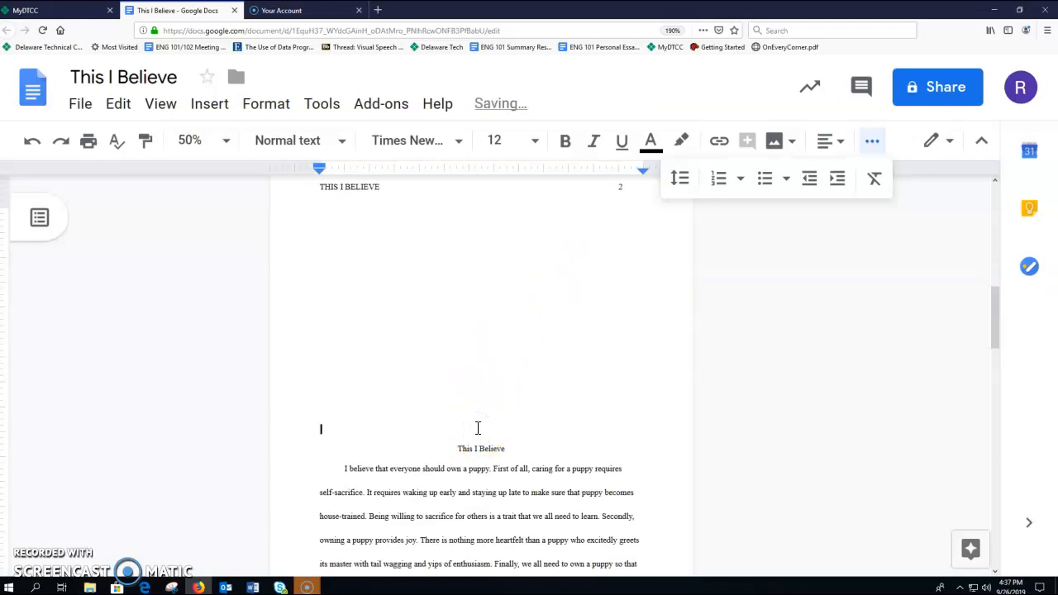
{"action": "key", "text": "BackSpace"}
{"action": "key", "text": "BackSpace"}
{"action": "key", "text": "BackSpace"}
{"action": "key", "text": "BackSpace"}
{"action": "key", "text": "BackSpace"}
{"action": "key", "text": "BackSpace"}
{"action": "key", "text": "BackSpace"}
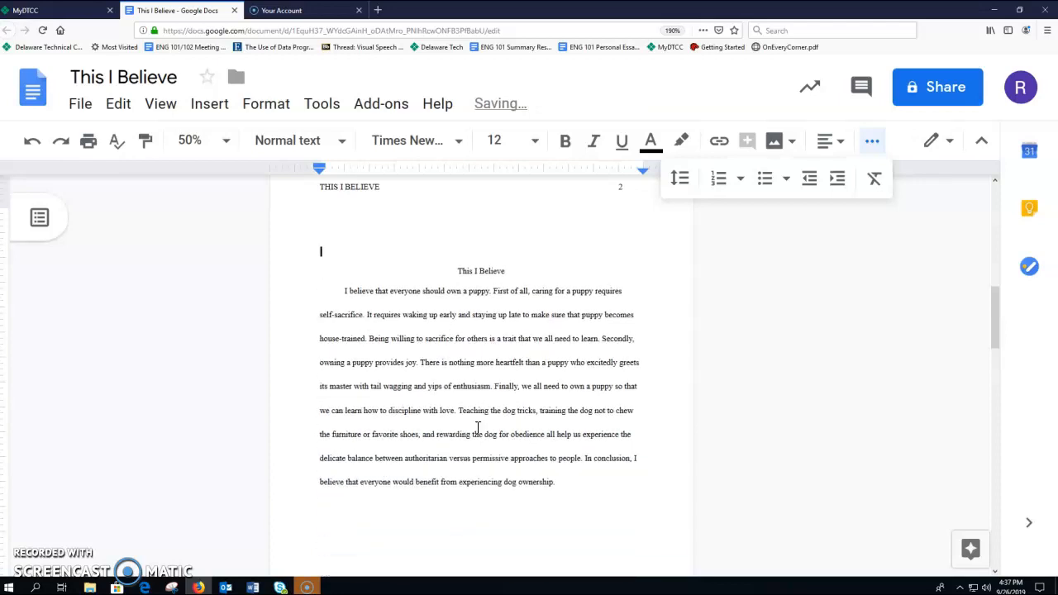
{"action": "key", "text": "BackSpace"}
{"action": "key", "text": "BackSpace"}
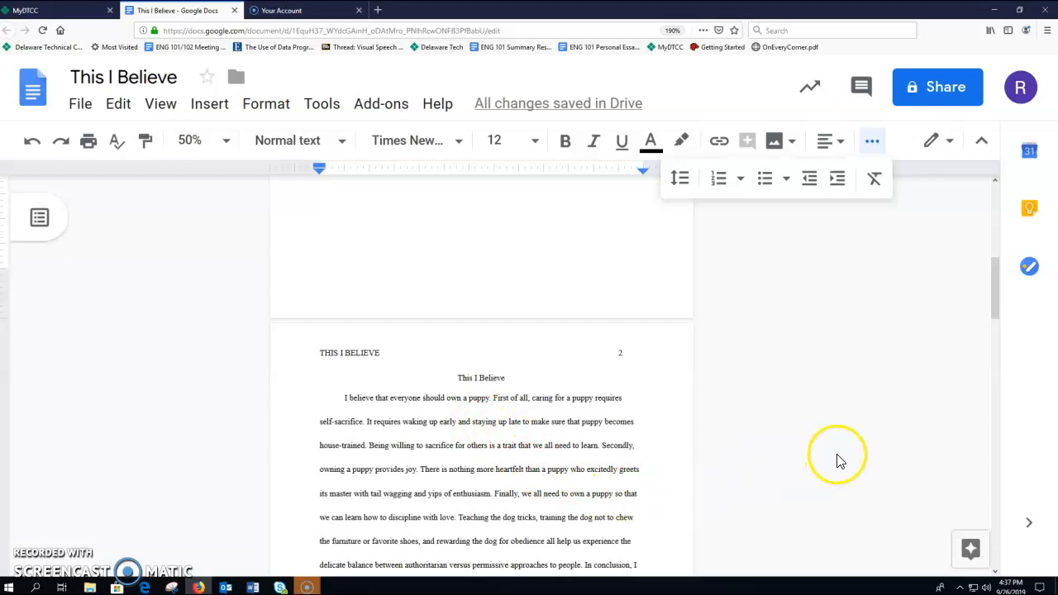
{"action": "scroll", "coordinate": [837, 459], "scroll_direction": "up", "scroll_amount": 3}
{"action": "scroll", "coordinate": [838, 459], "scroll_direction": "up", "scroll_amount": 1}
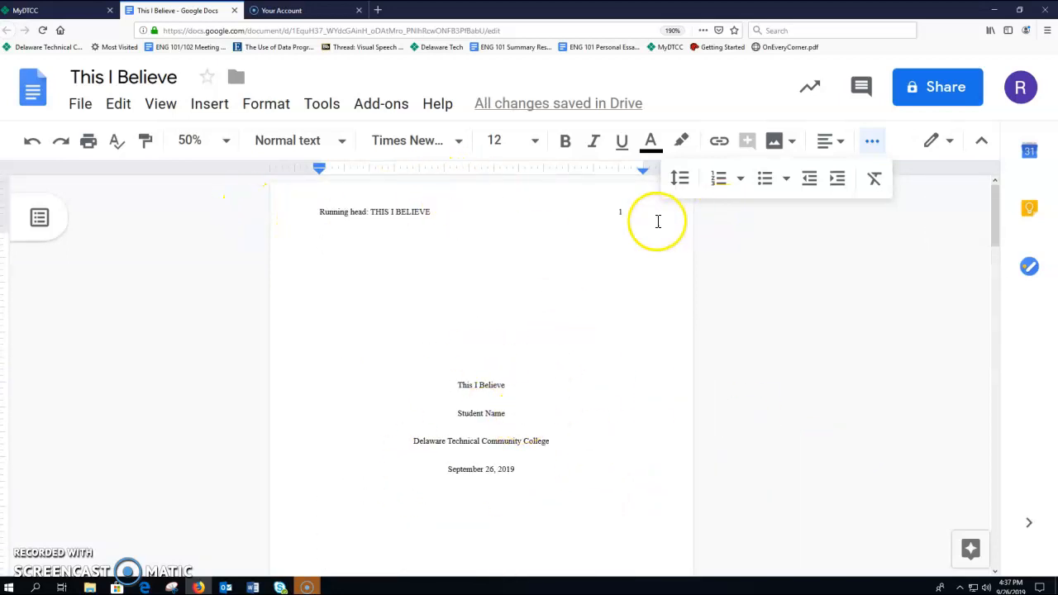
{"action": "scroll", "coordinate": [794, 334], "scroll_direction": "down", "scroll_amount": 5}
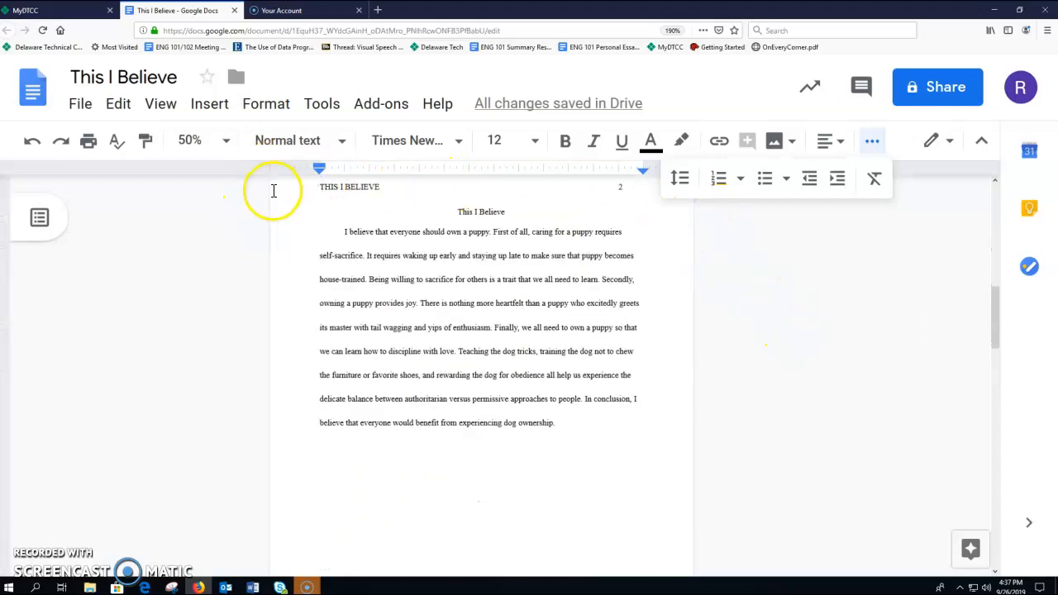